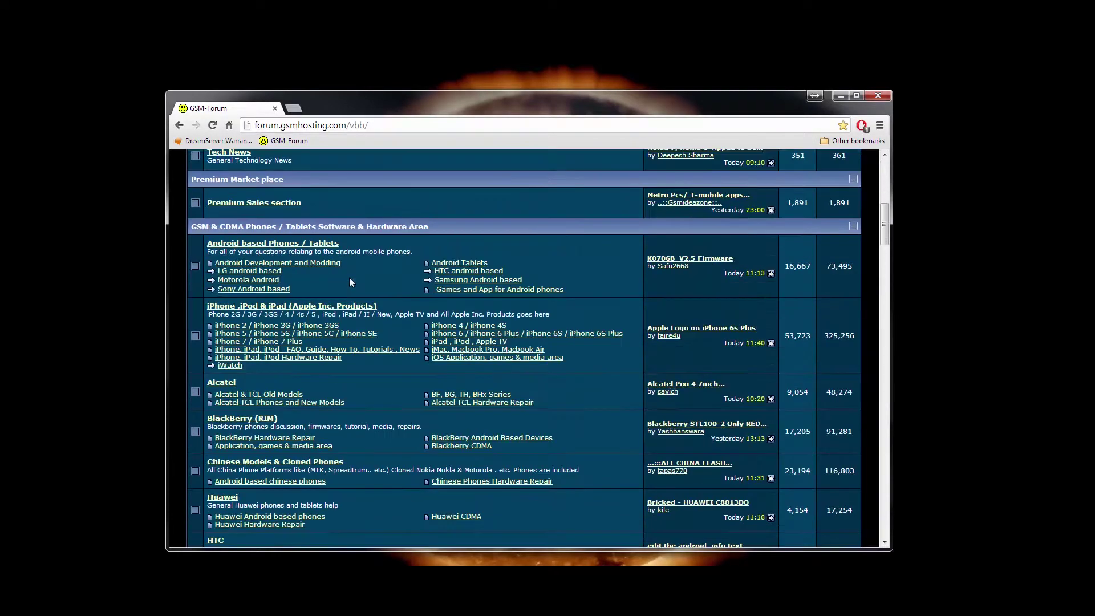
pyautogui.scroll(-15, 348, 277)
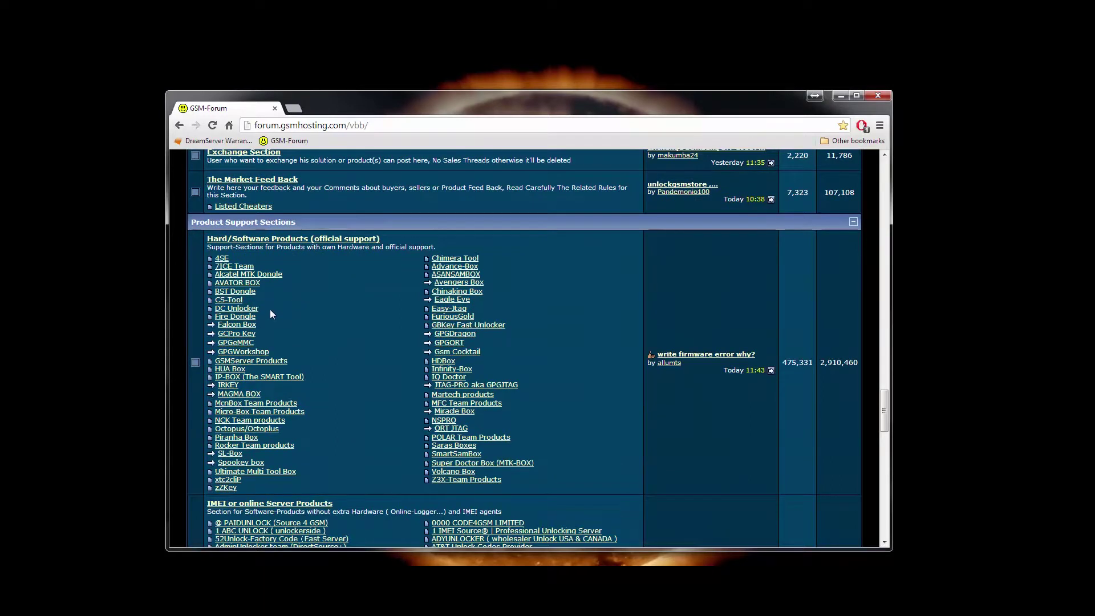
# Visit the Falcon Box by Miracle Team forum from Product Support Sections, then go to Search Forums.
pyautogui.click(246, 344)
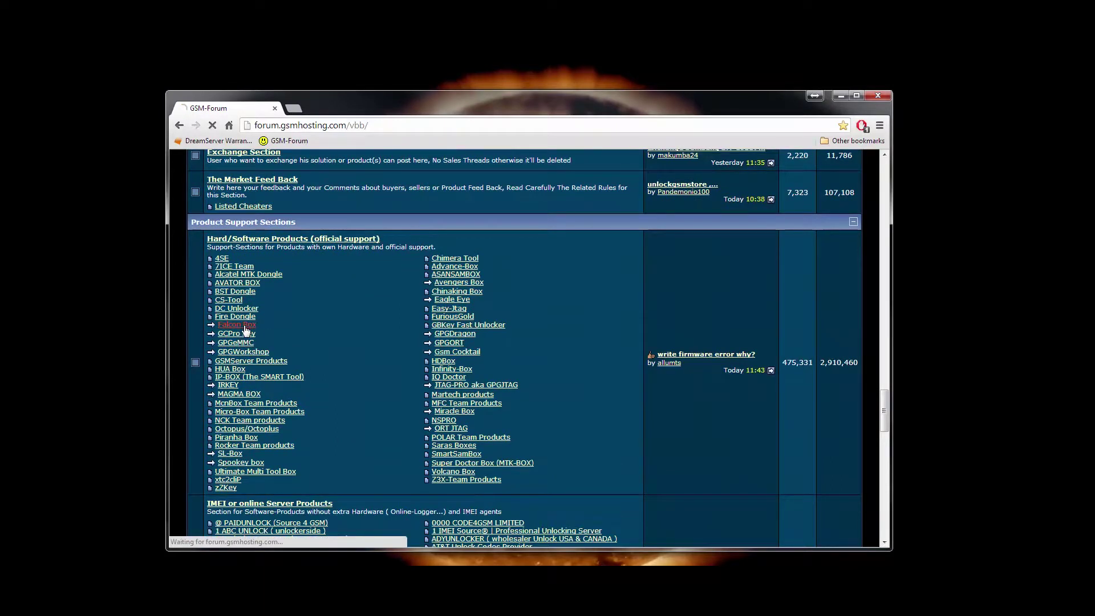
pyautogui.scroll(-2, 532, 308)
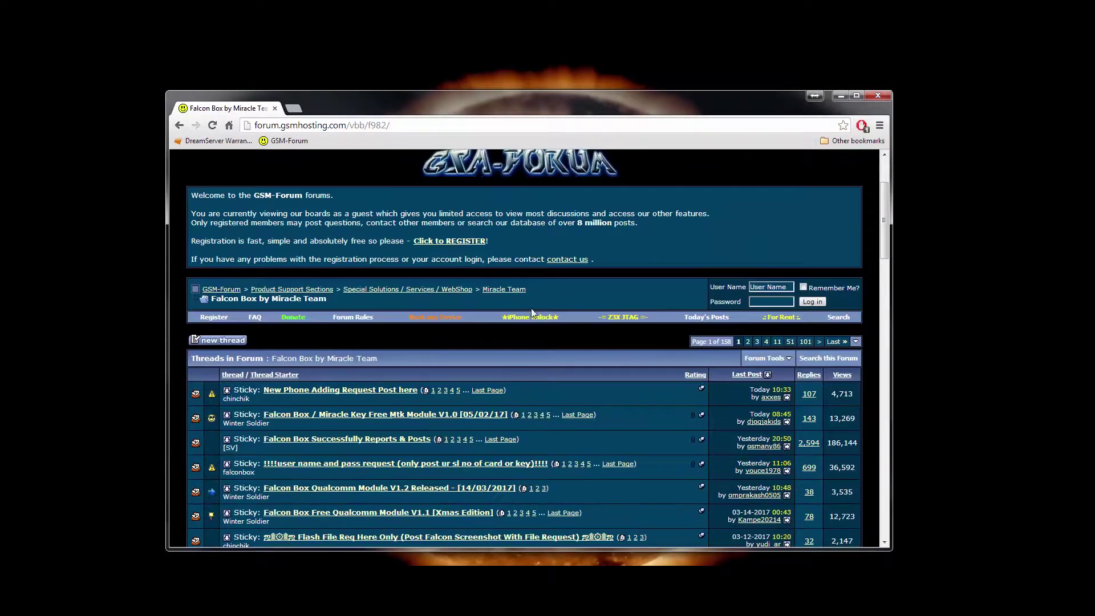
pyautogui.click(838, 318)
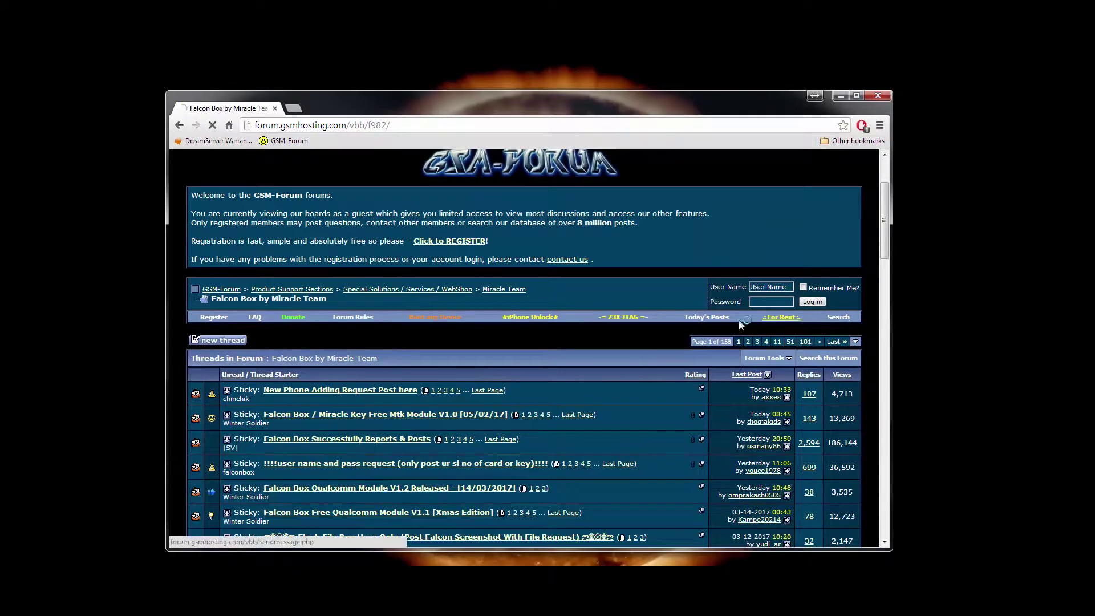
# Search for 'falcon reader driver' with the image verification answered, and scroll to the five results.
pyautogui.click(282, 501)
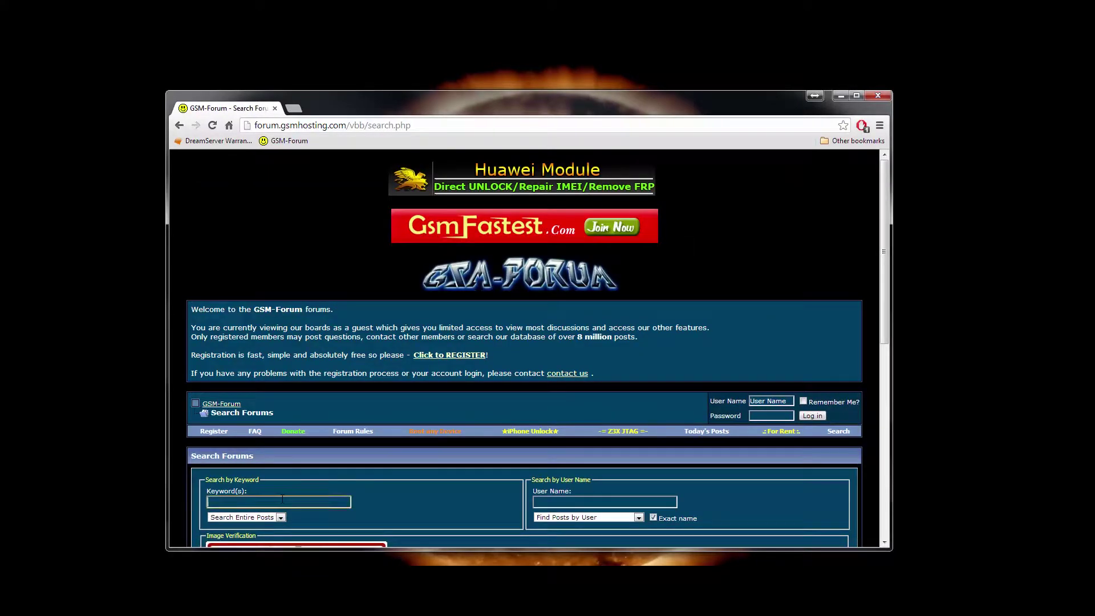
pyautogui.write('fa')
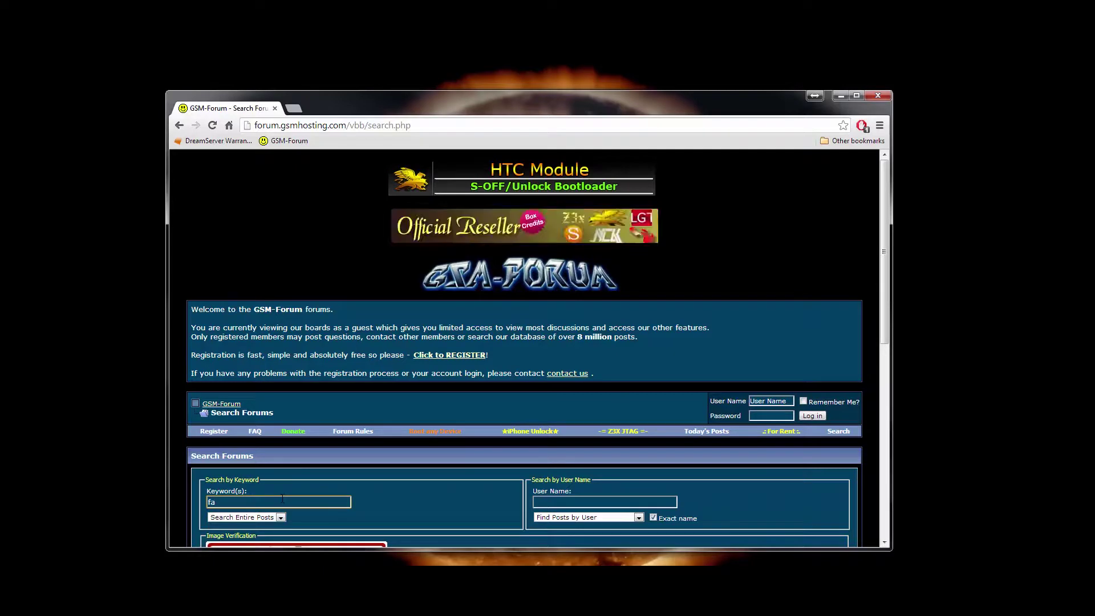
pyautogui.write('lcon re')
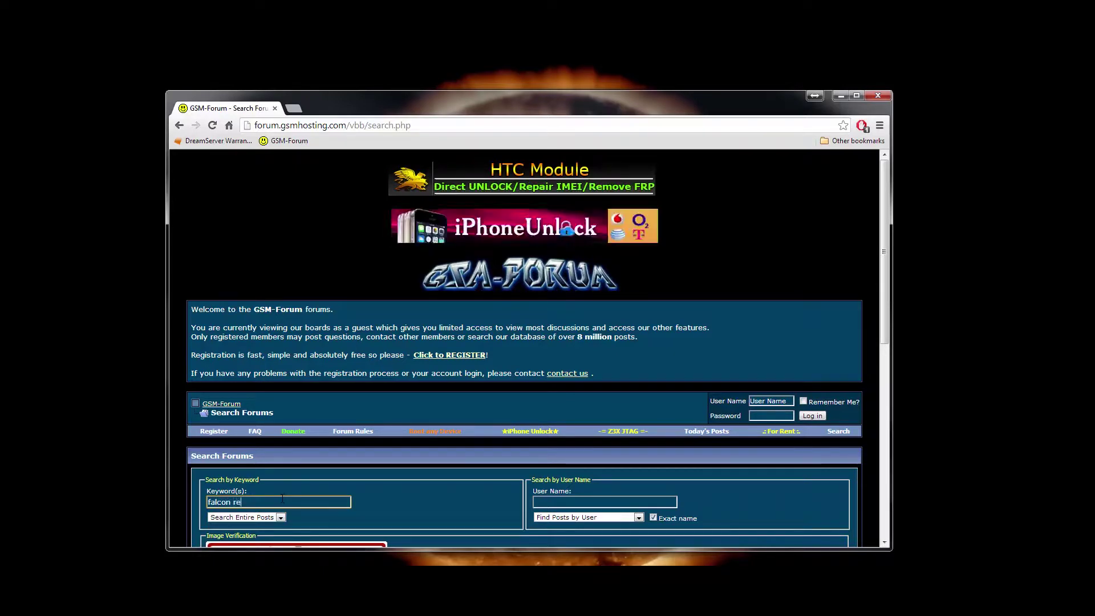
pyautogui.write('ader ')
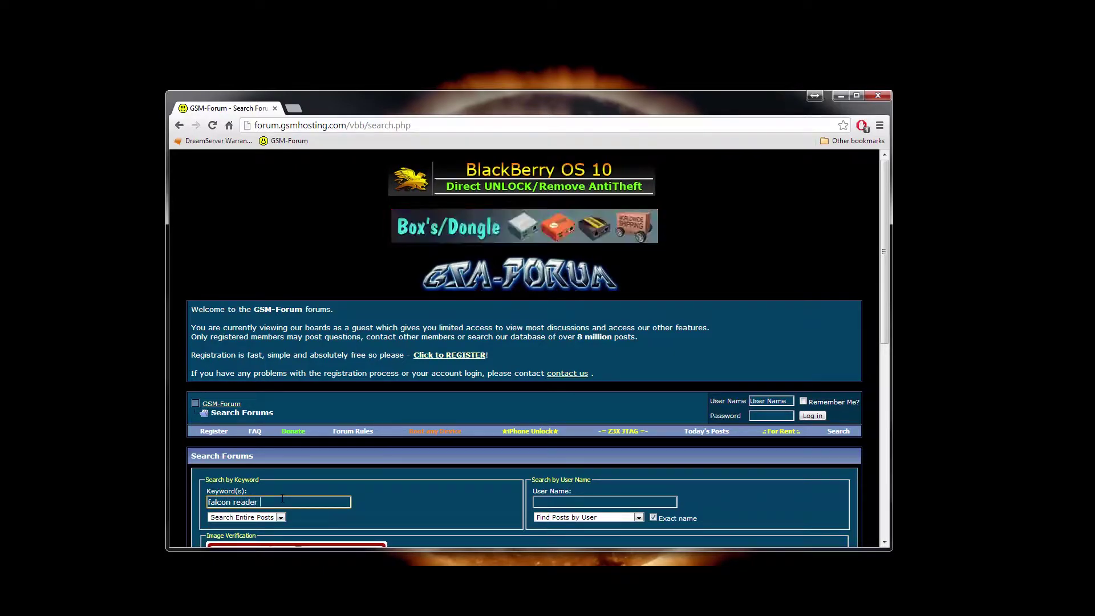
pyautogui.write('driver')
pyautogui.scroll(-3, 282, 456)
pyautogui.click(265, 424)
pyautogui.write('HOTEL KUBOTA')
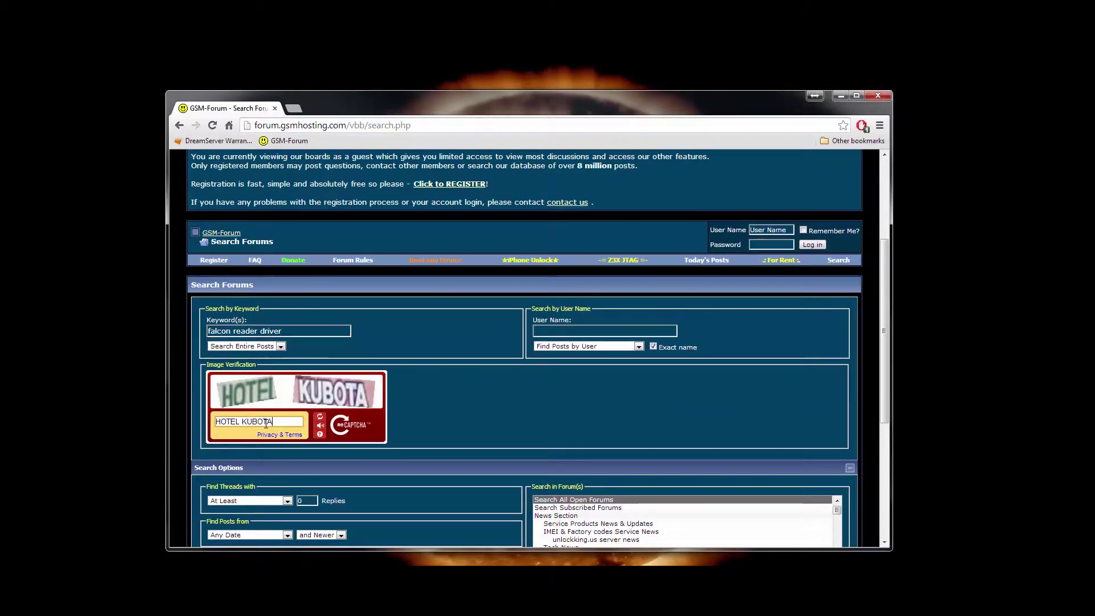
pyautogui.press('Return')
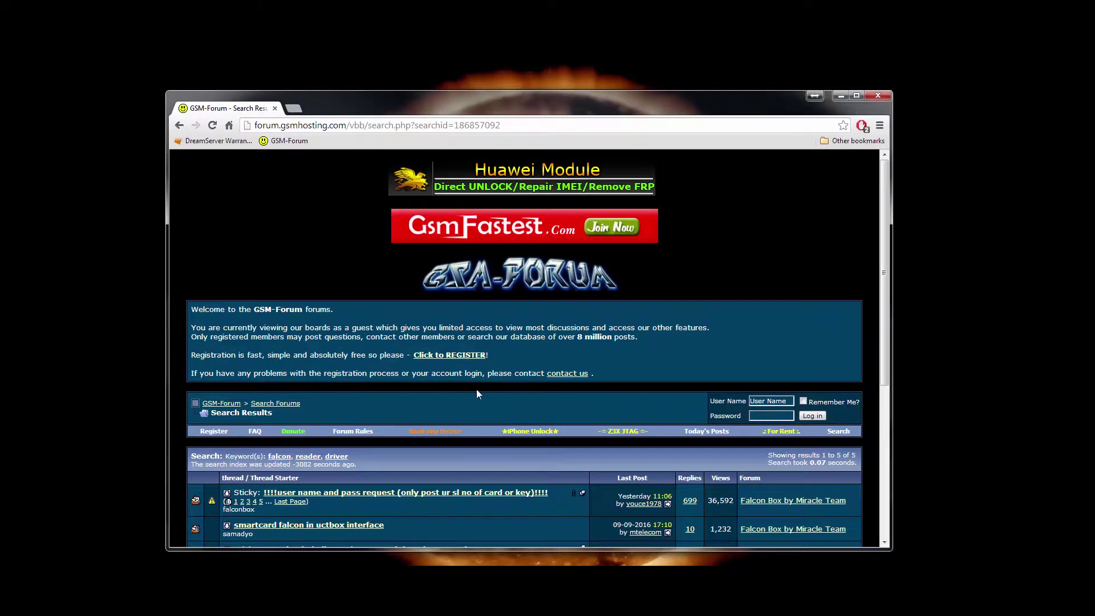
pyautogui.scroll(-3, 477, 389)
pyautogui.scroll(-2, 471, 384)
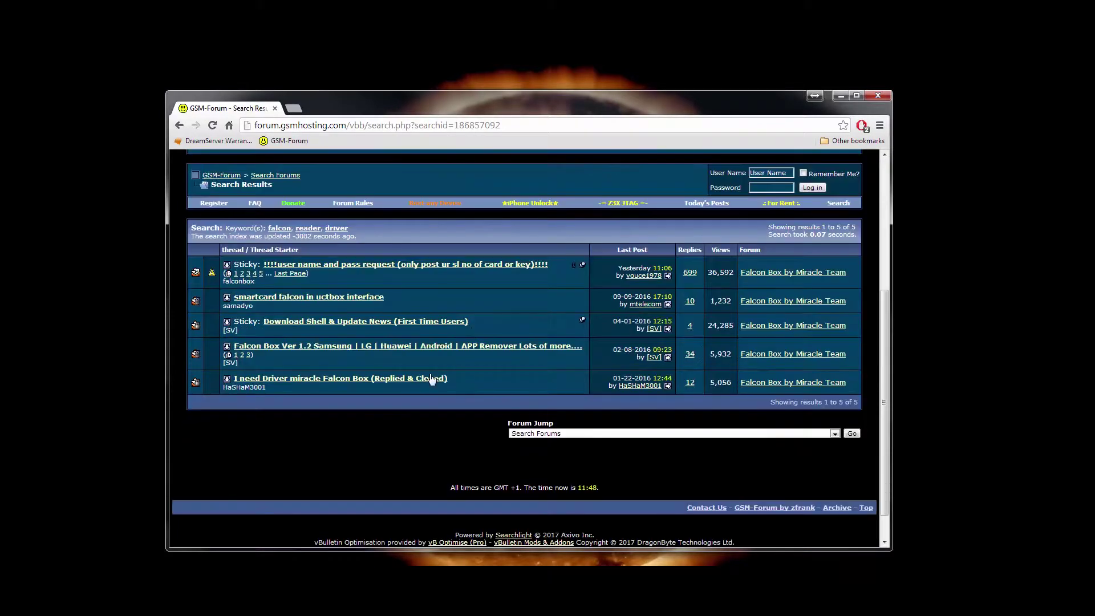
# Open the 'I need Driver miracle Falcon Box' thread and scroll to the Card Reader Driver download post.
pyautogui.click(392, 378)
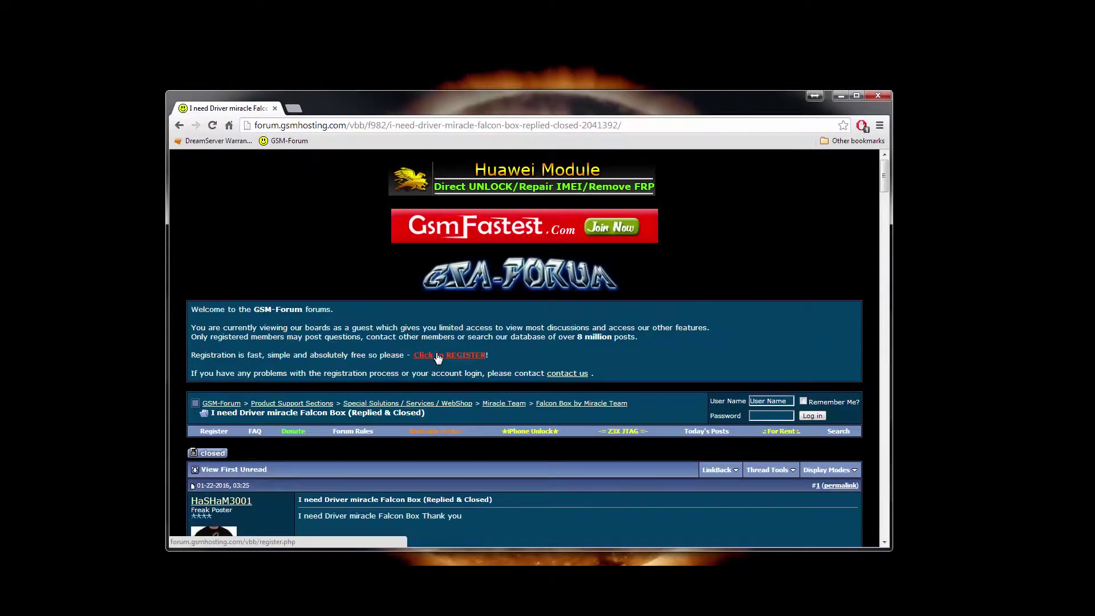
pyautogui.scroll(-6, 435, 354)
pyautogui.scroll(-20, 434, 353)
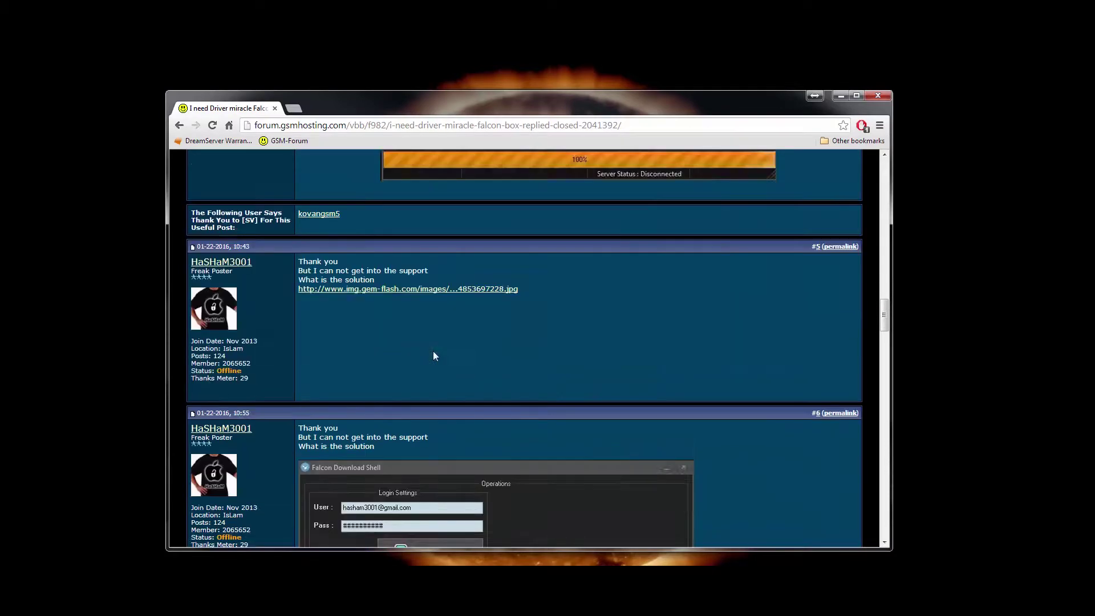
pyautogui.scroll(-7, 434, 353)
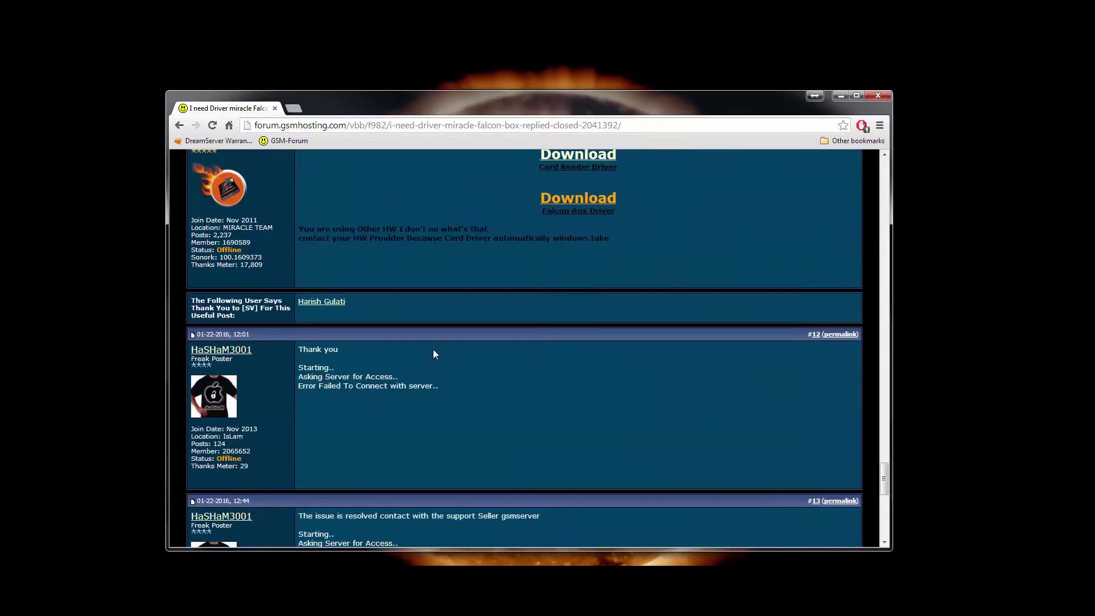
pyautogui.scroll(3, 433, 351)
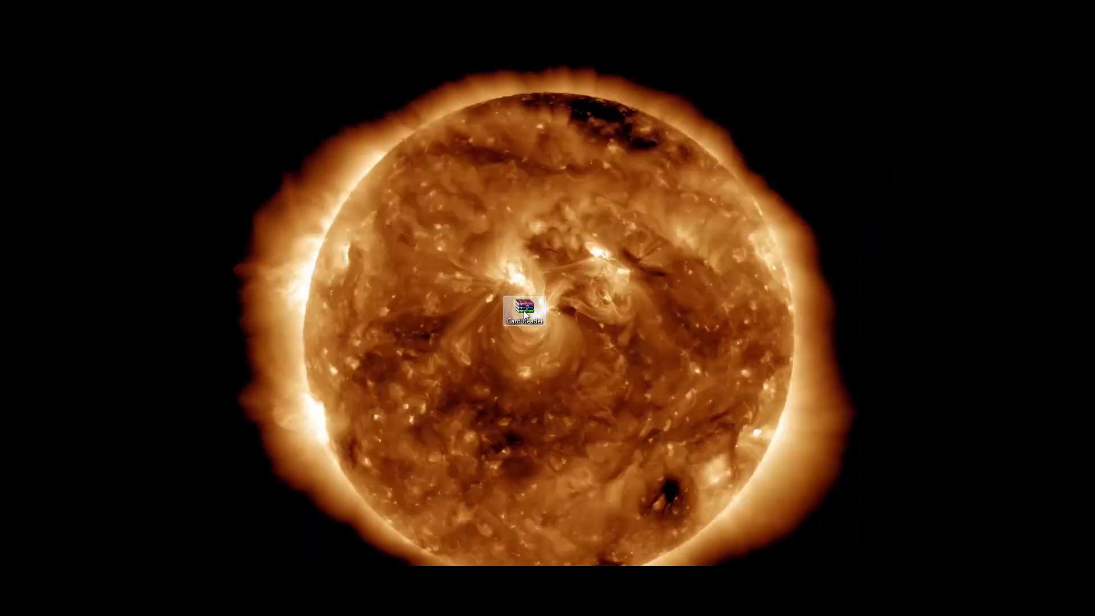
# Extract CardReader_AlcorMicro into its own folder and launch the AlcorMicro_sp56689_1.7.28.0 installer inside.
pyautogui.rightClick(525, 314)
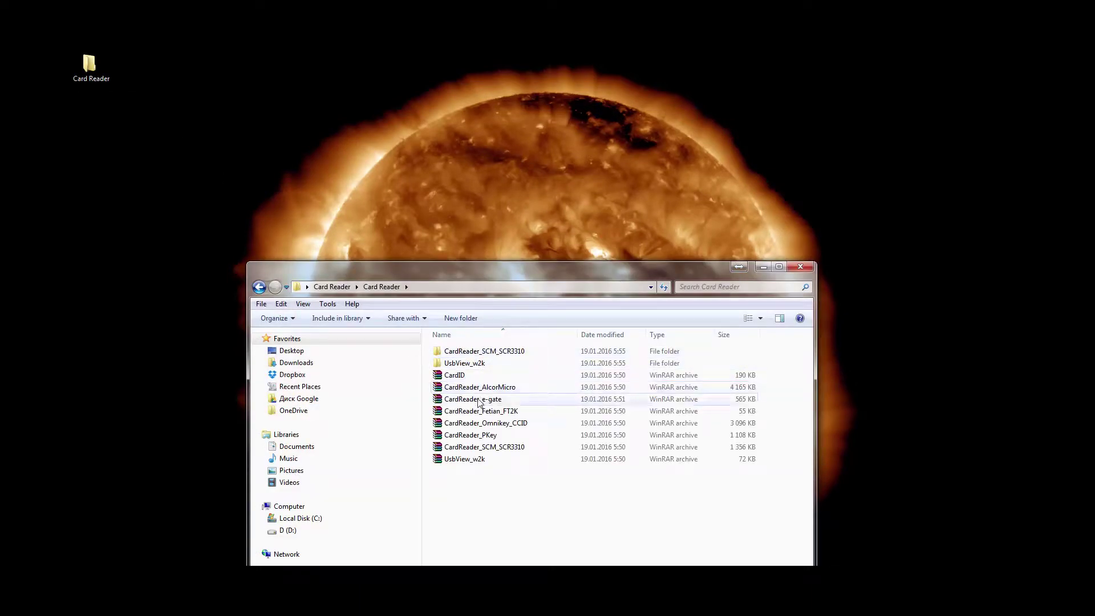
pyautogui.click(477, 390)
pyautogui.rightClick(477, 391)
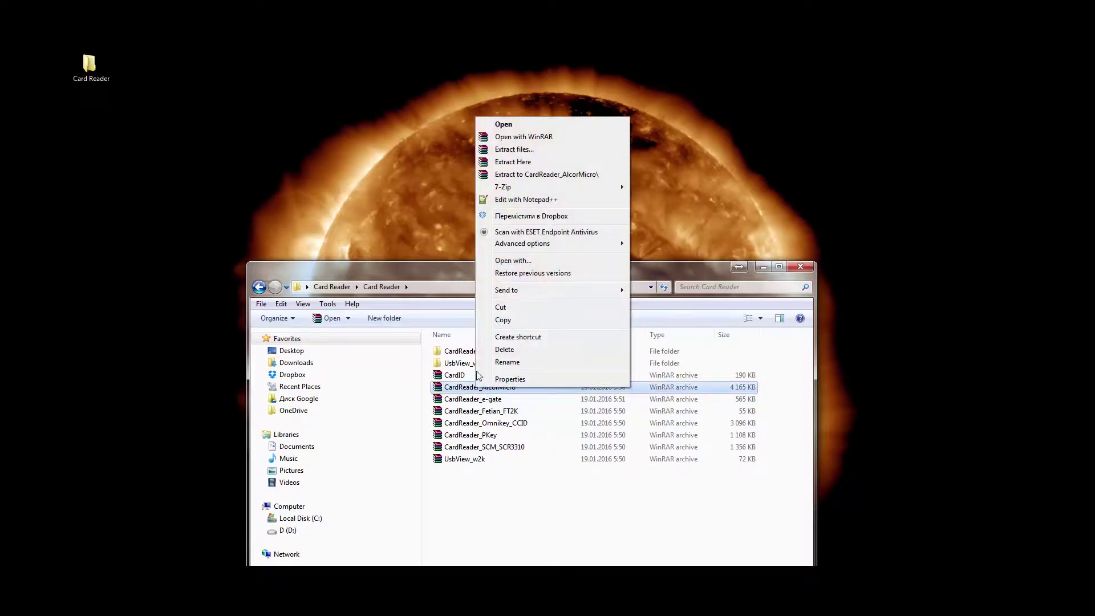
pyautogui.click(549, 175)
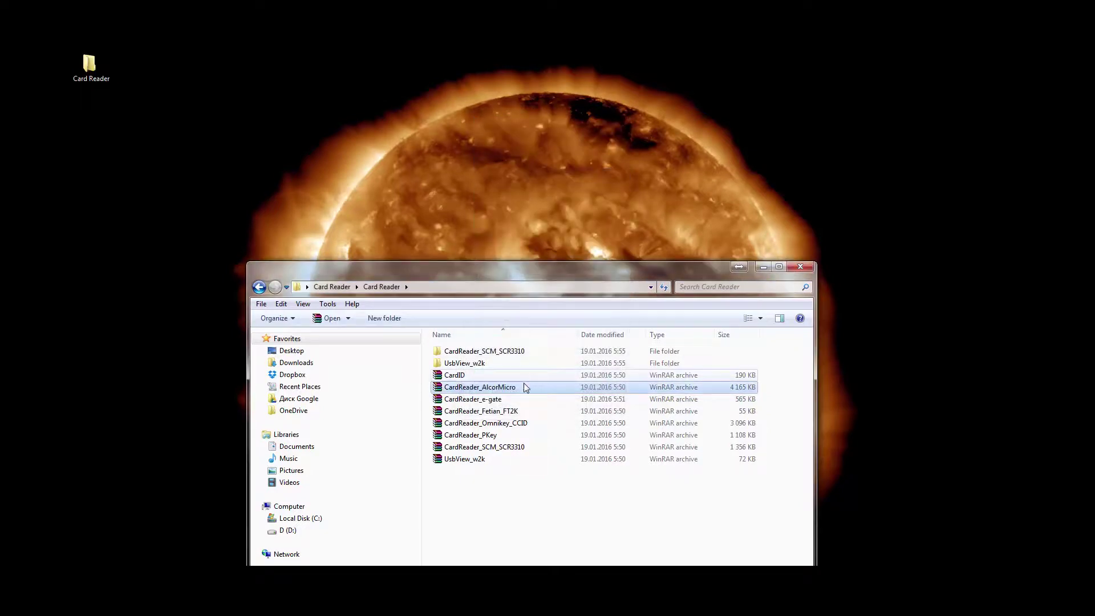
pyautogui.doubleClick(479, 351)
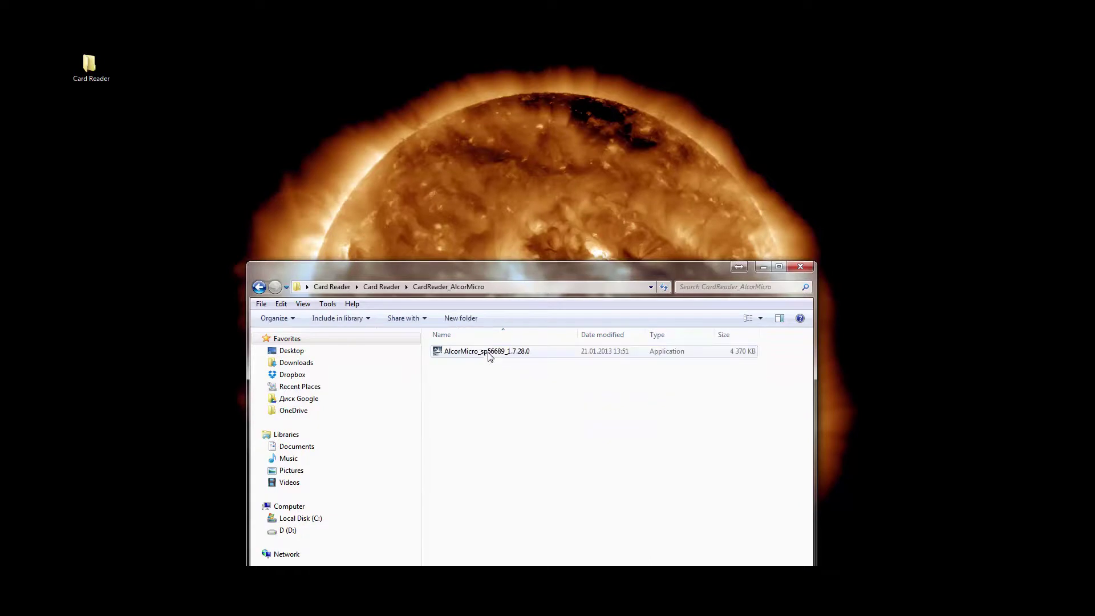
pyautogui.doubleClick(478, 352)
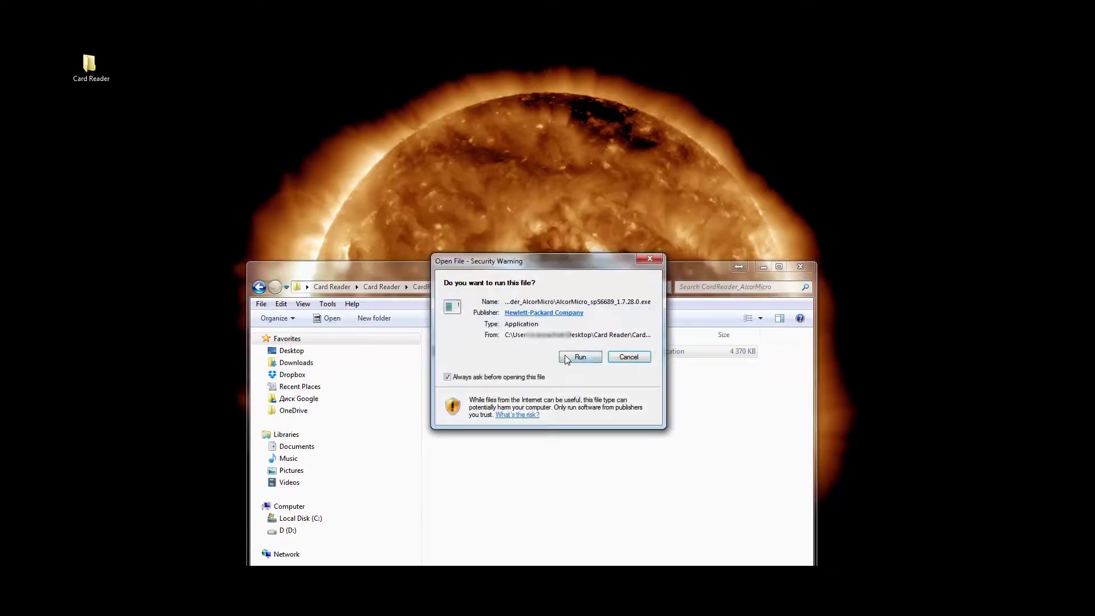
# Allow the Alcor Micro installer to run, accept the license and default save folder, install, and finish.
pyautogui.click(579, 355)
pyautogui.click(619, 447)
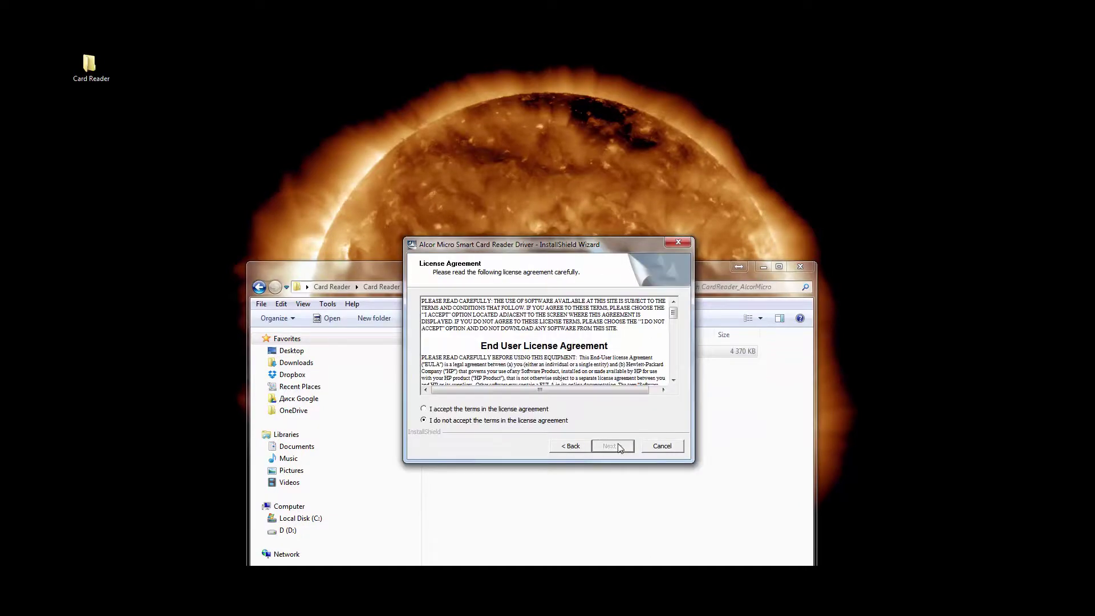
pyautogui.click(608, 450)
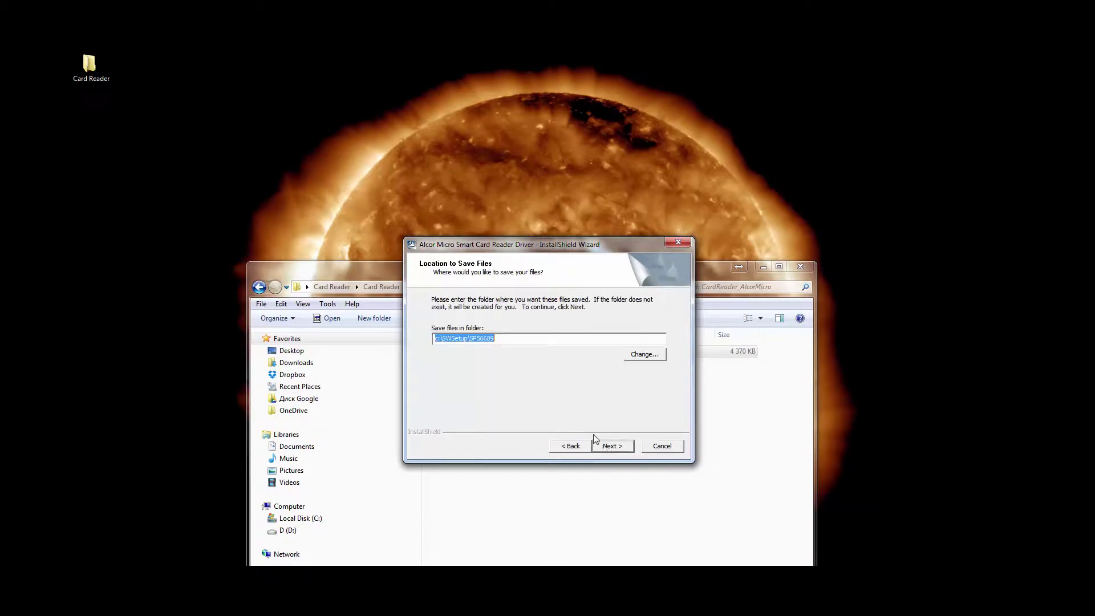
pyautogui.click(609, 450)
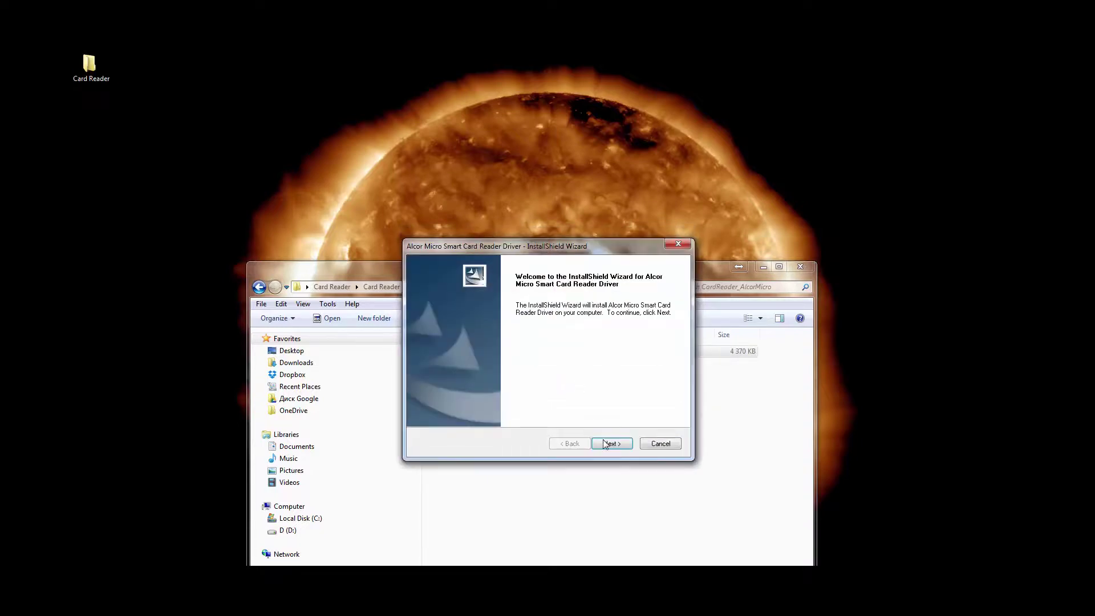
pyautogui.click(609, 443)
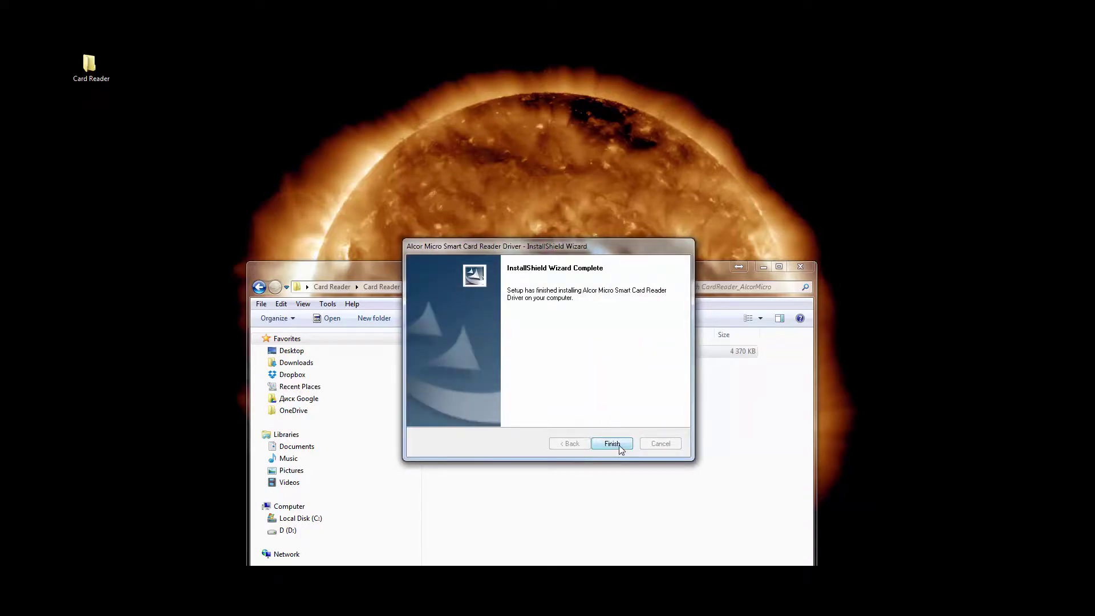
pyautogui.click(612, 443)
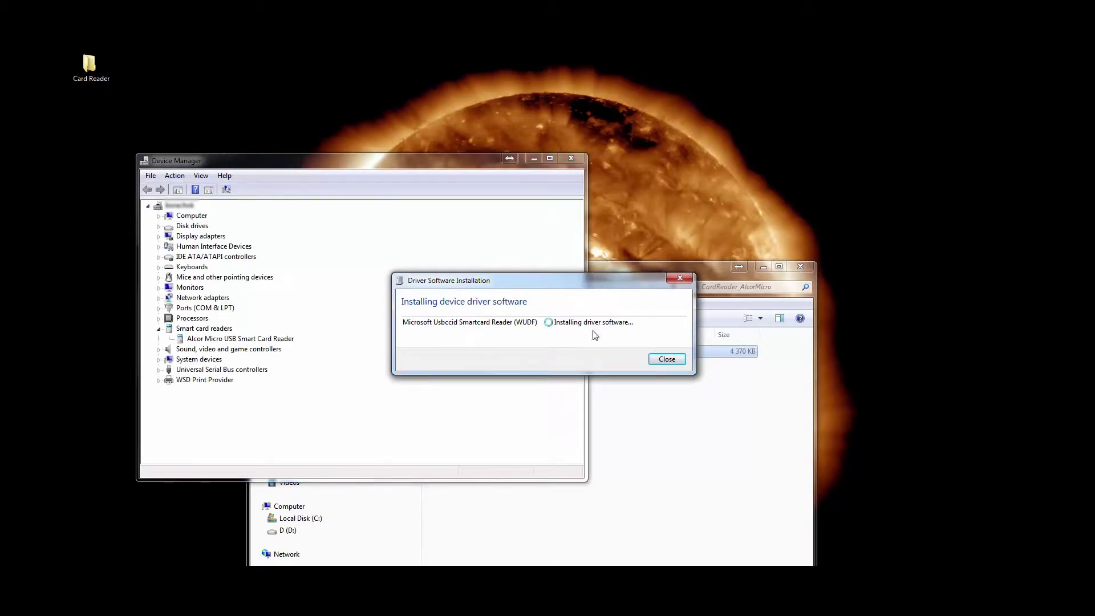
# Dismiss the driver installation notice and scan for hardware changes on the Smart Card under Other devices.
pyautogui.click(667, 360)
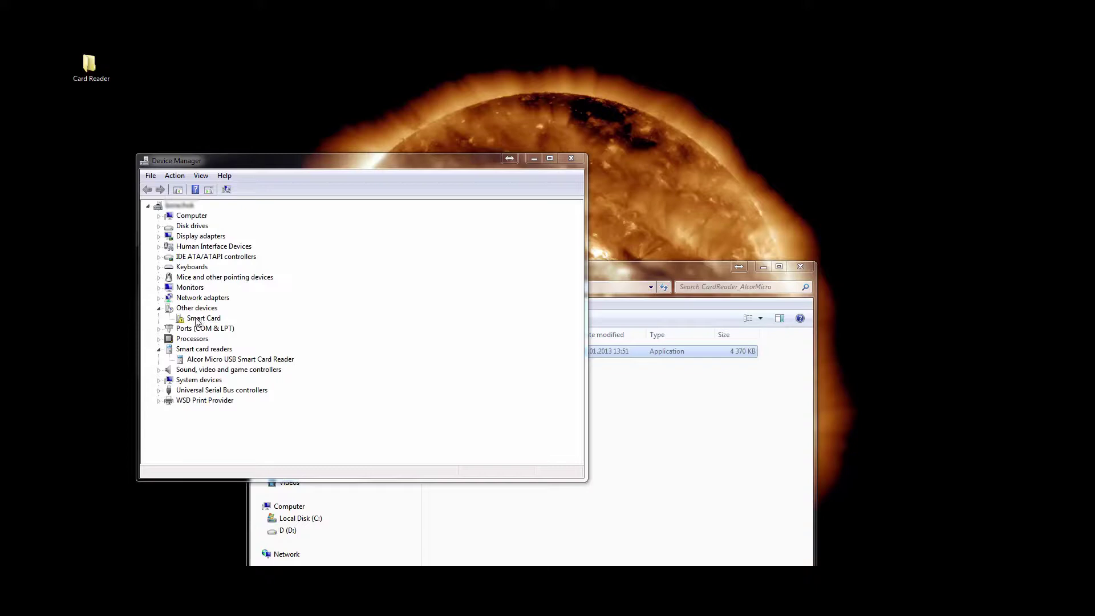
pyautogui.click(194, 320)
pyautogui.rightClick(194, 320)
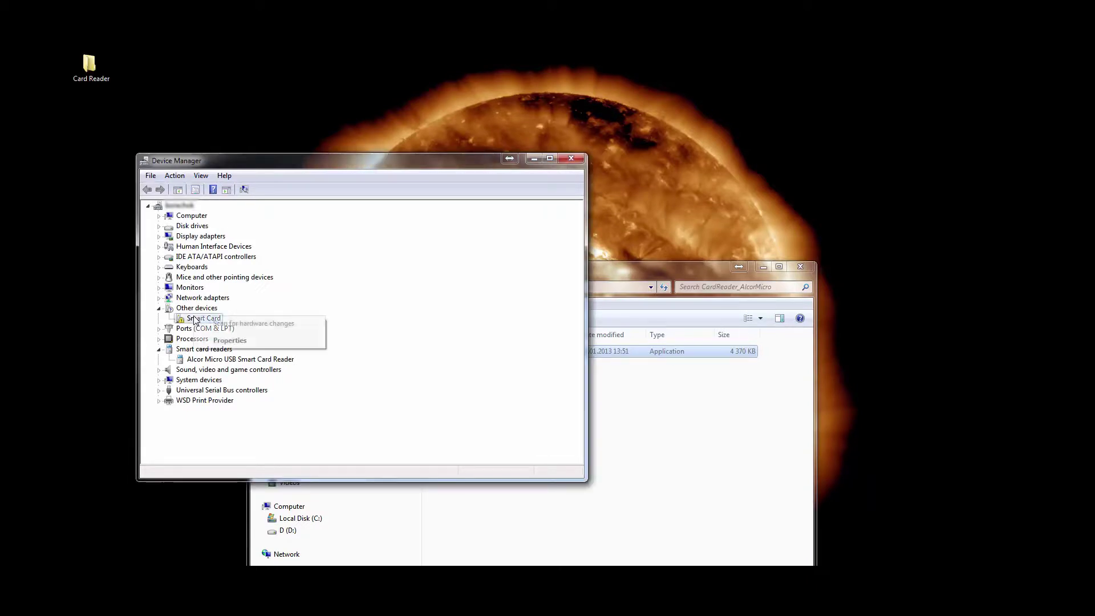
pyautogui.click(219, 325)
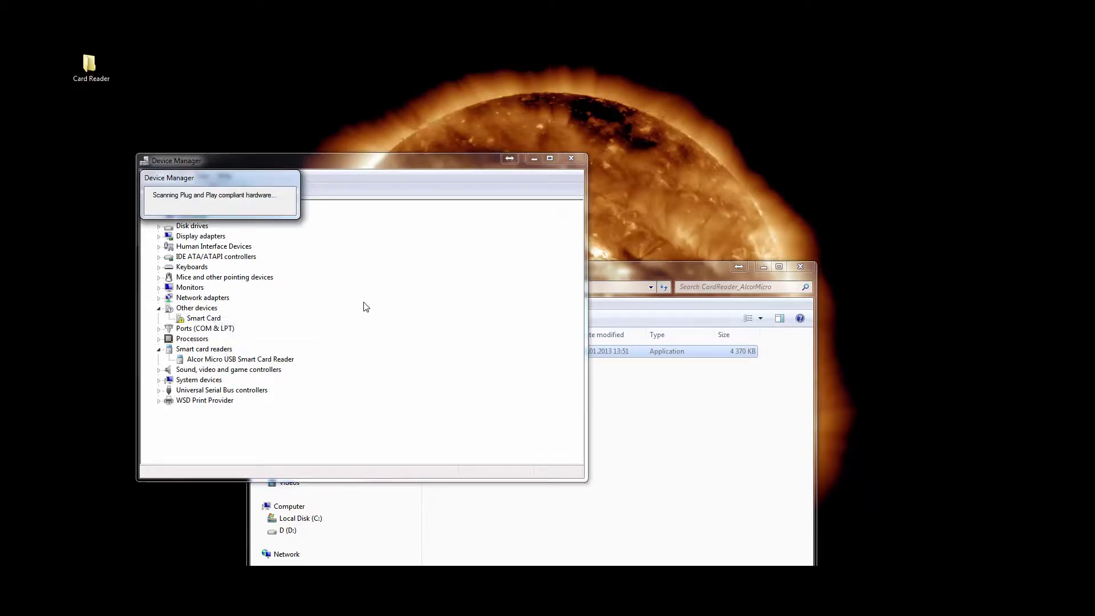
# Update the Smart Card's driver by browsing manually and picking Smart cards from the device type list.
pyautogui.rightClick(200, 318)
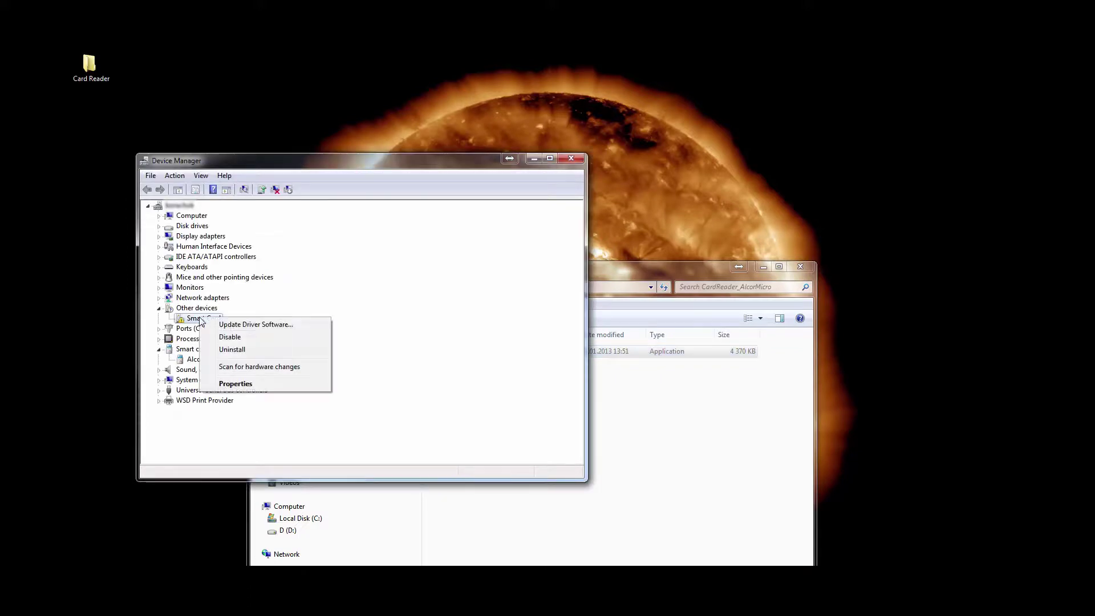
pyautogui.click(226, 326)
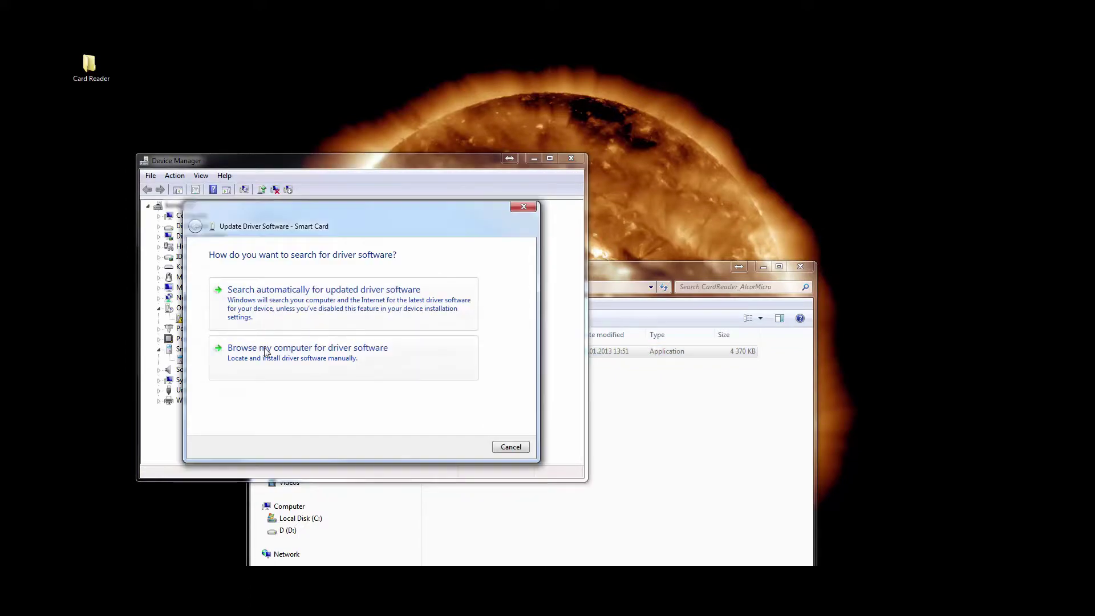
pyautogui.click(264, 349)
pyautogui.click(289, 378)
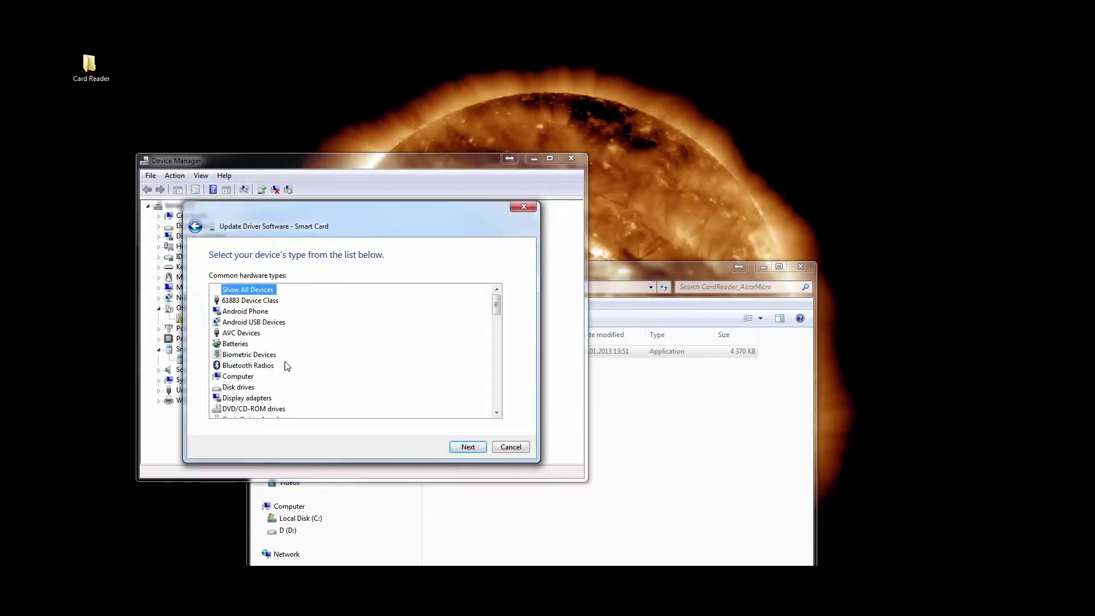
pyautogui.scroll(-6, 279, 356)
pyautogui.scroll(-5, 275, 350)
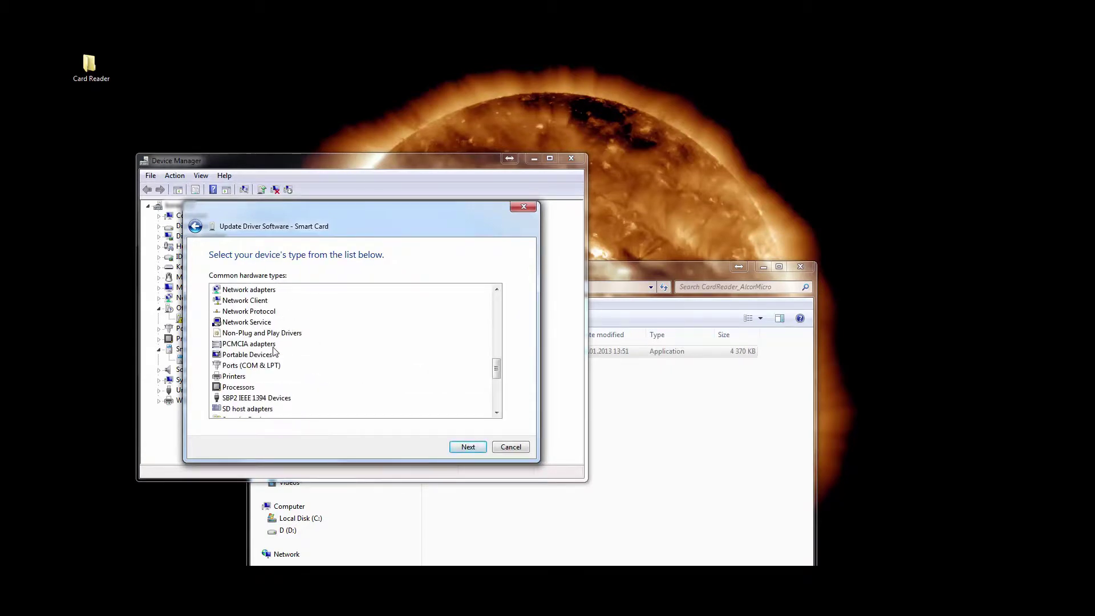
pyautogui.scroll(-3, 274, 351)
pyautogui.click(252, 366)
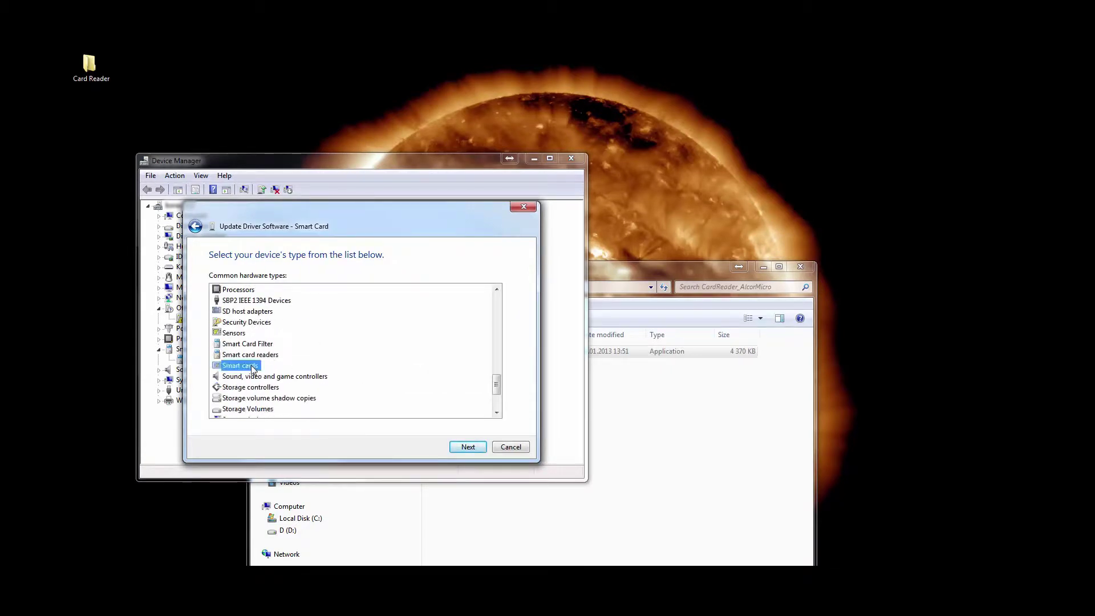
pyautogui.click(464, 447)
# Install the Generic Smart Card Version 2.0.0.0 driver, accepting the unsigned warning, and close Device Manager.
pyautogui.click(298, 351)
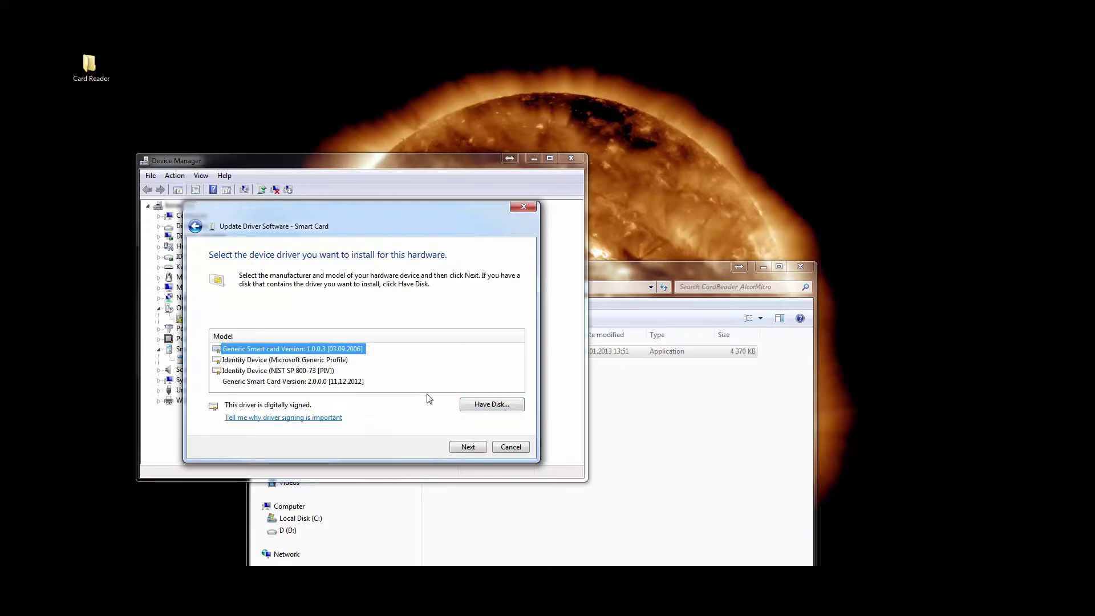
pyautogui.click(337, 383)
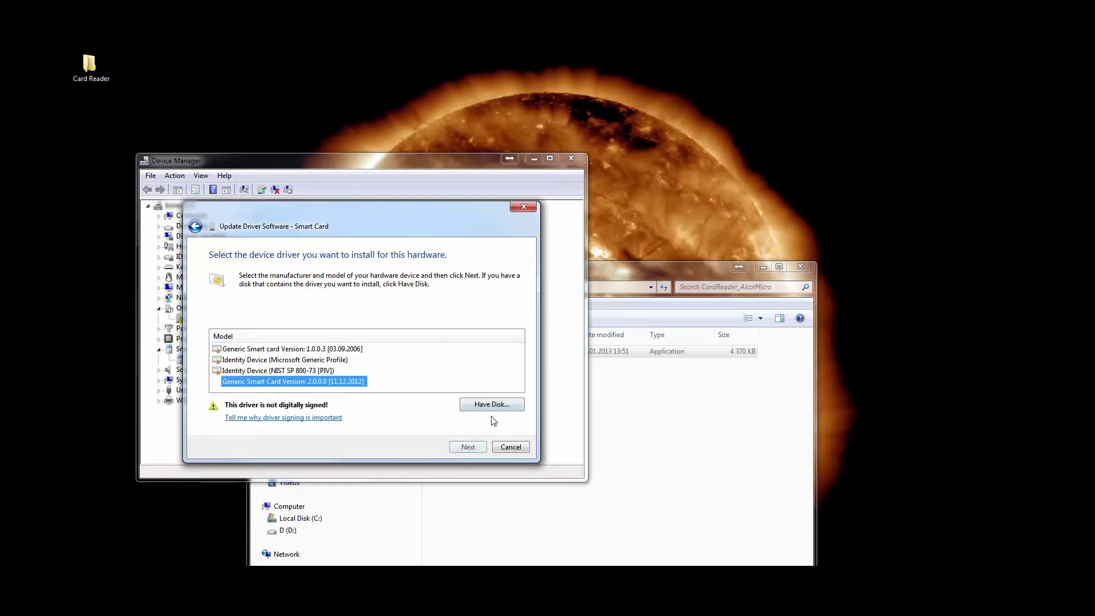
pyautogui.click(471, 448)
pyautogui.click(598, 401)
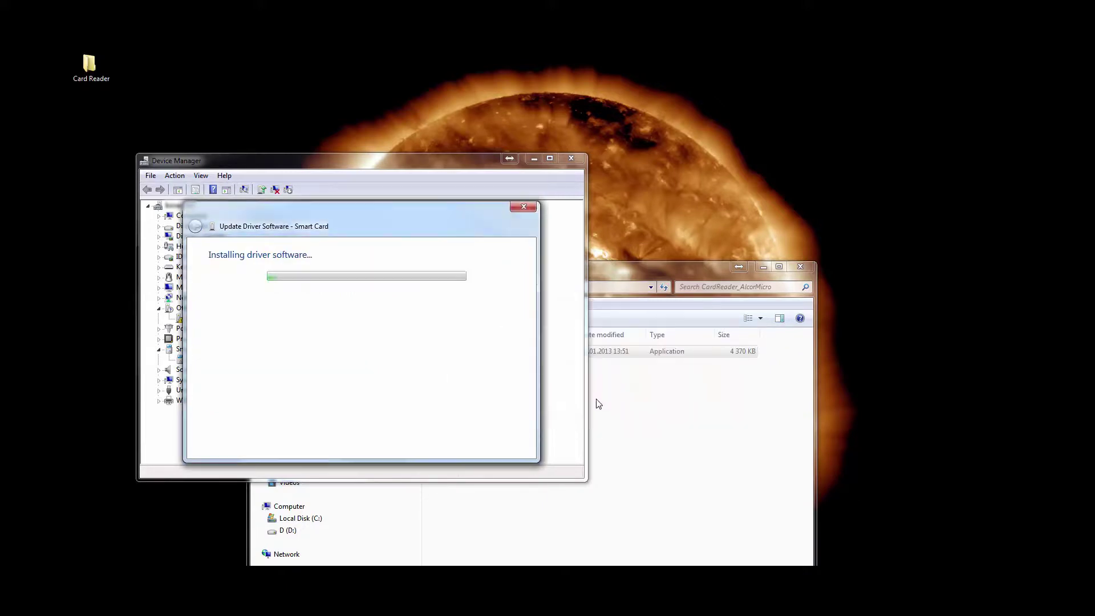
pyautogui.click(506, 447)
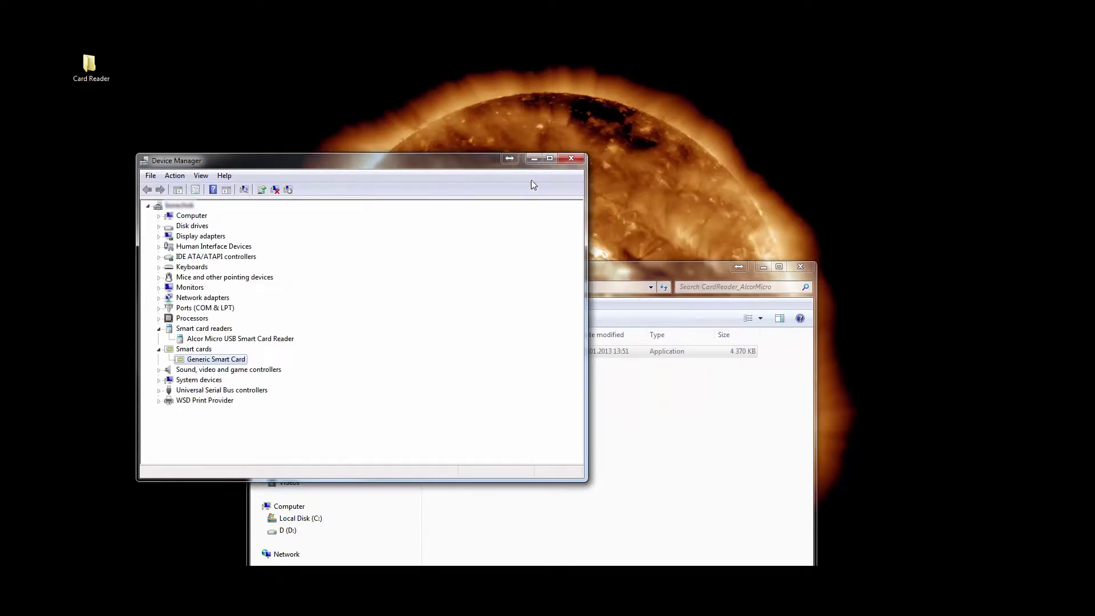
pyautogui.click(572, 160)
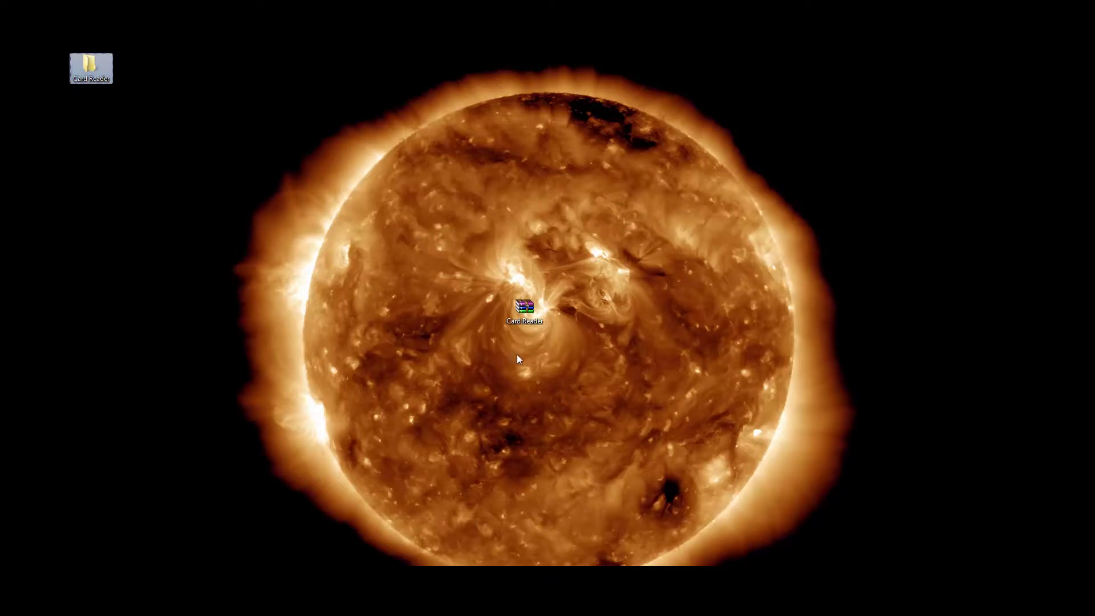
# Permanently delete the two selected Card Reader desktop items with Shift+Delete, confirming Yes.
pyautogui.hotkey('shift', 'Delete')
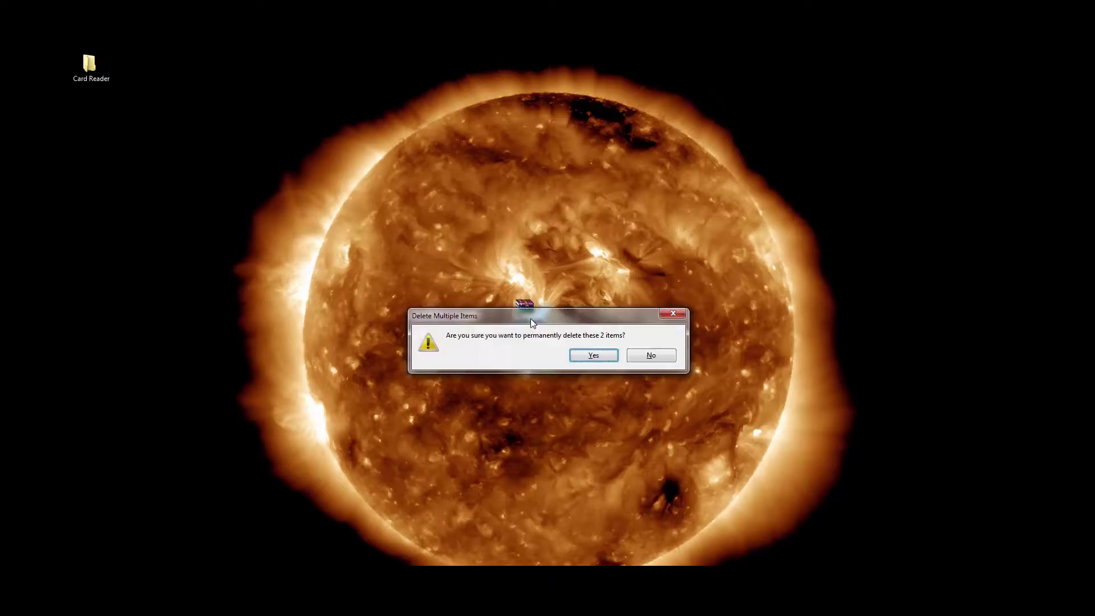
pyautogui.press('Return')
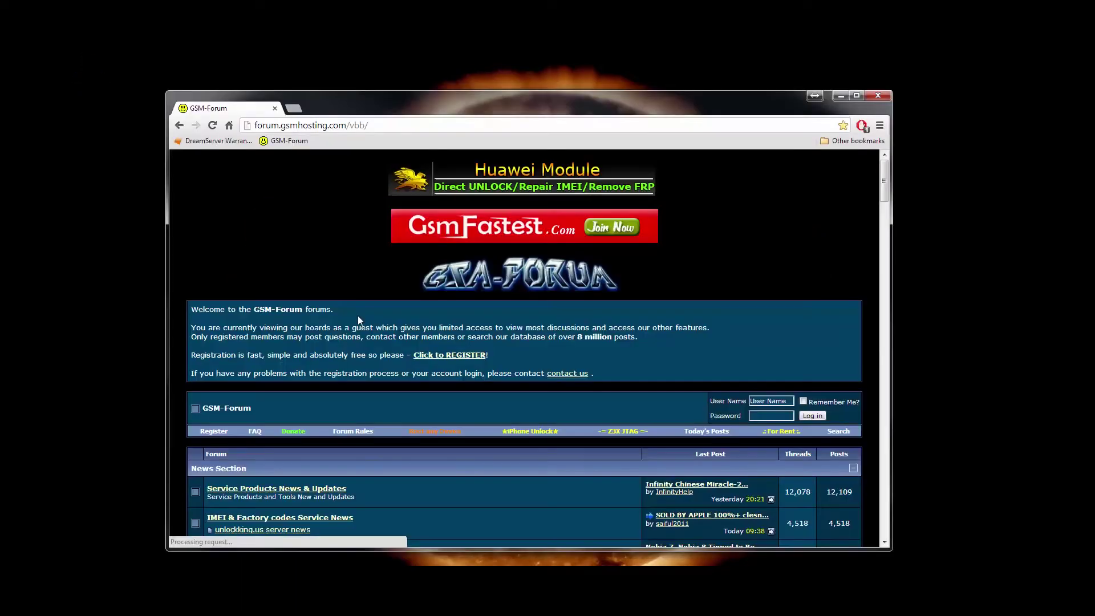
# Open the Falcon Box forum from Product Support Sections and scroll to the New Users Guide sticky thread.
pyautogui.scroll(-5, 358, 317)
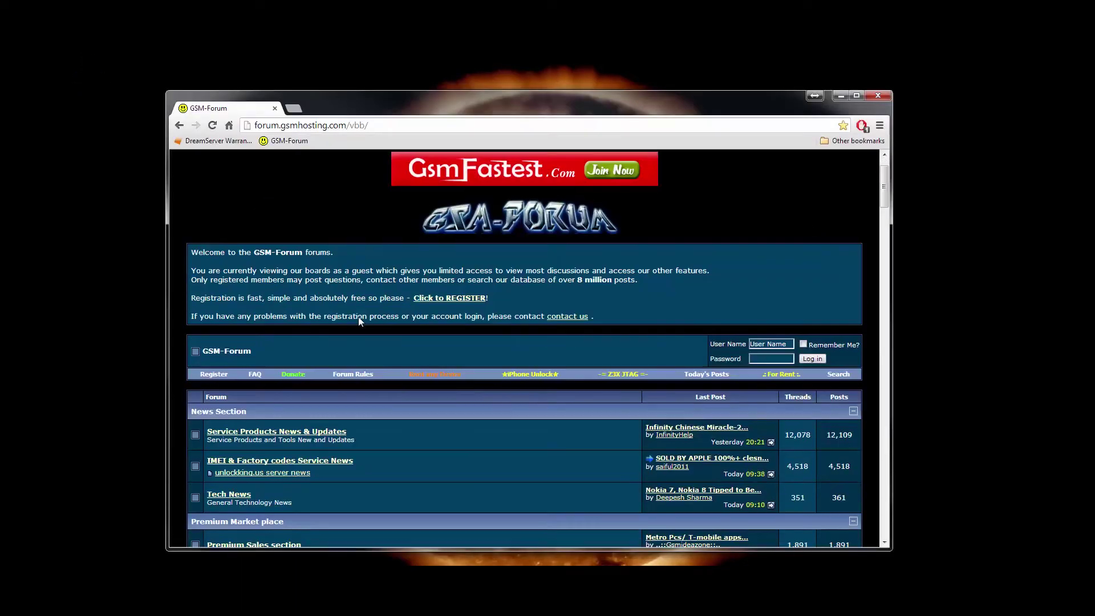
pyautogui.scroll(-15, 360, 323)
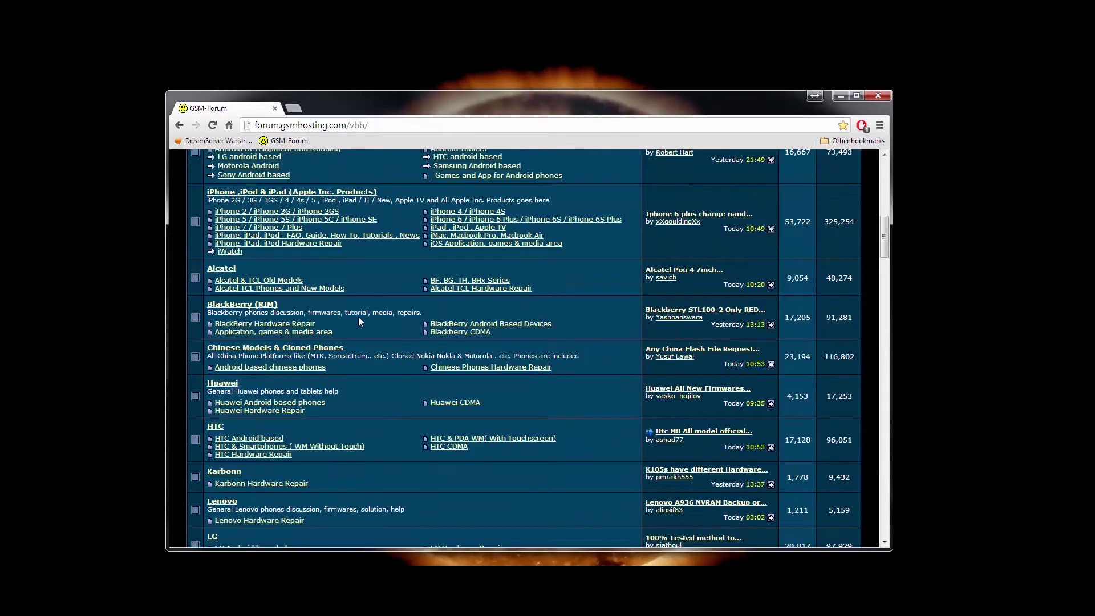
pyautogui.scroll(-15, 358, 321)
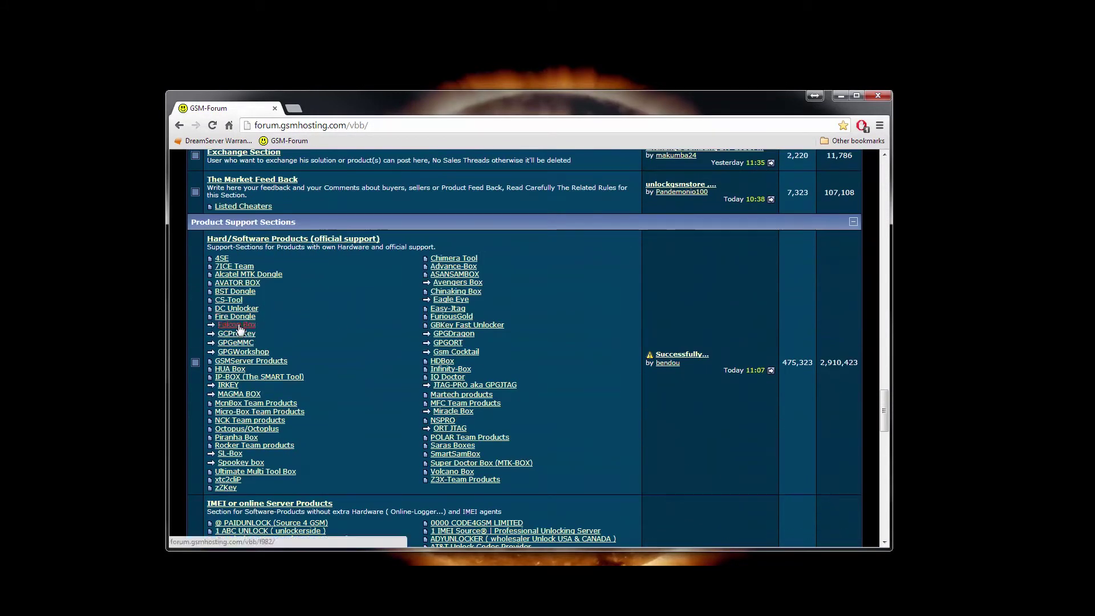
pyautogui.click(238, 326)
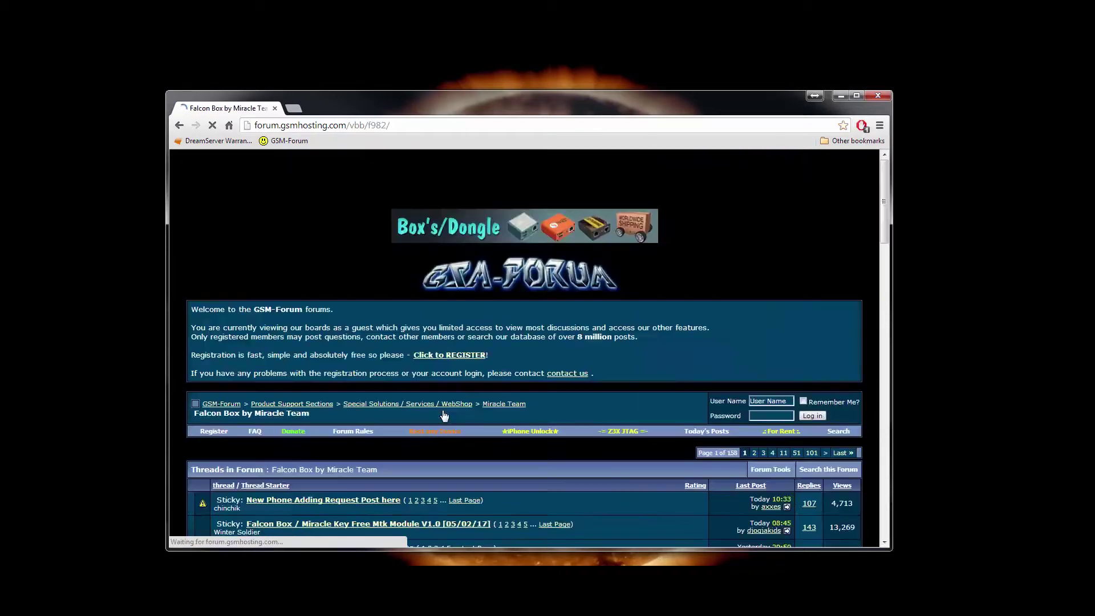
pyautogui.scroll(-2, 379, 348)
pyautogui.scroll(-4, 379, 353)
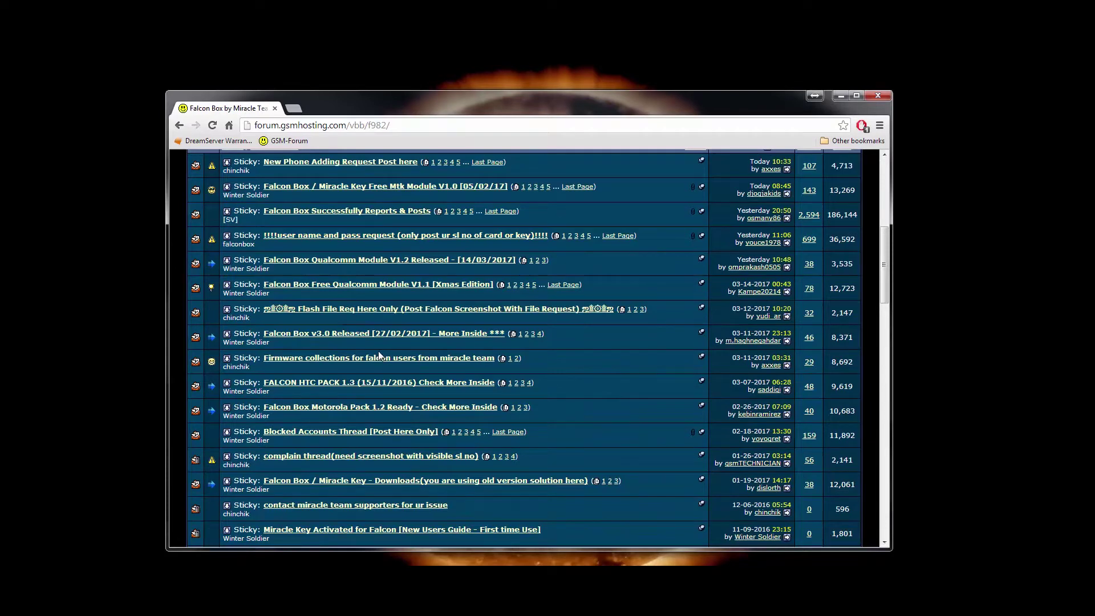
pyautogui.scroll(-2, 378, 351)
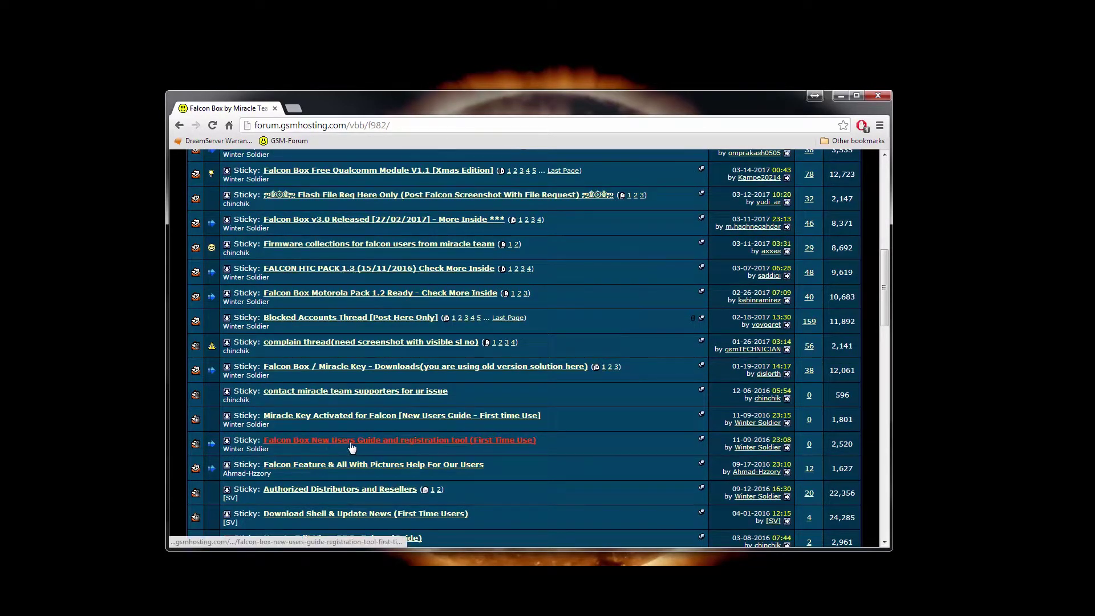
# Read the New Users Guide post, highlighting the line for new Falcon users and the registered-users warning.
pyautogui.click(444, 441)
pyautogui.scroll(-2, 438, 439)
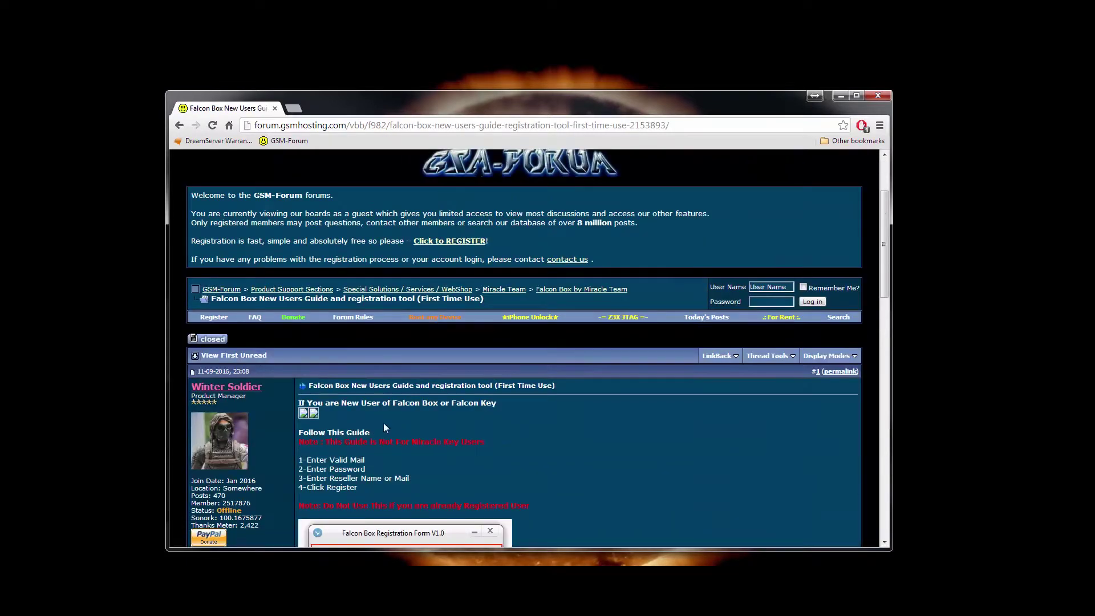
pyautogui.scroll(-1, 381, 427)
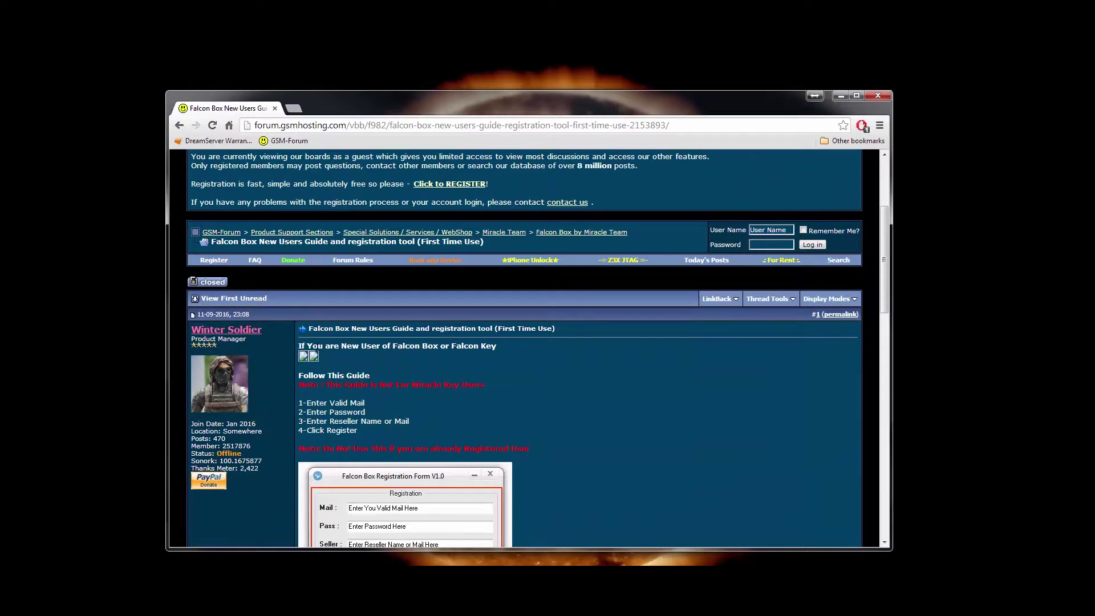
pyautogui.moveTo(300, 345); pyautogui.dragTo(462, 346)
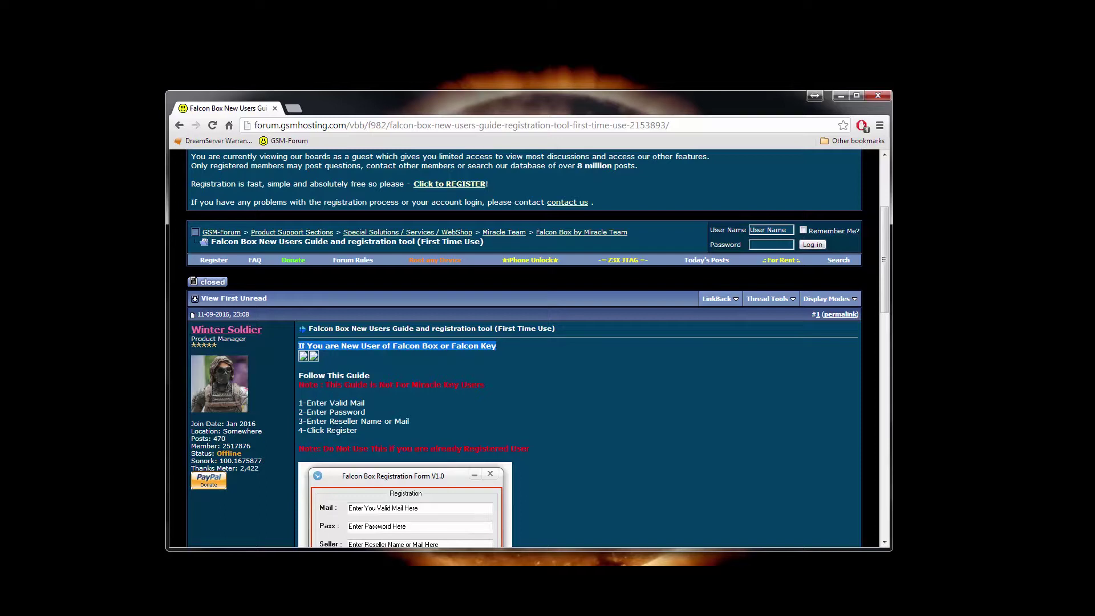
pyautogui.scroll(-1, 335, 429)
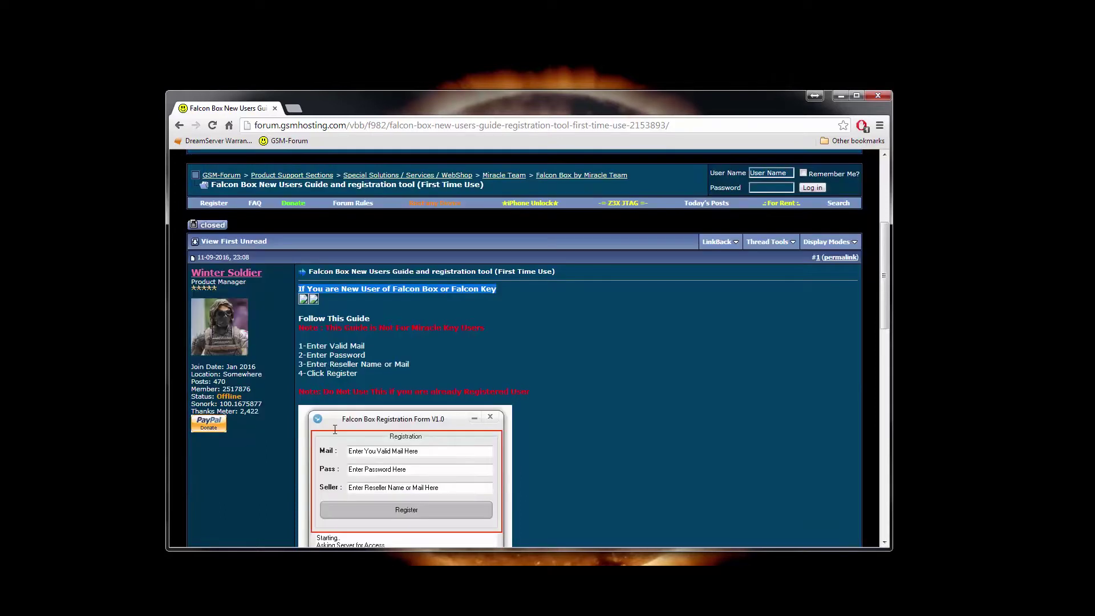
pyautogui.scroll(-1, 334, 423)
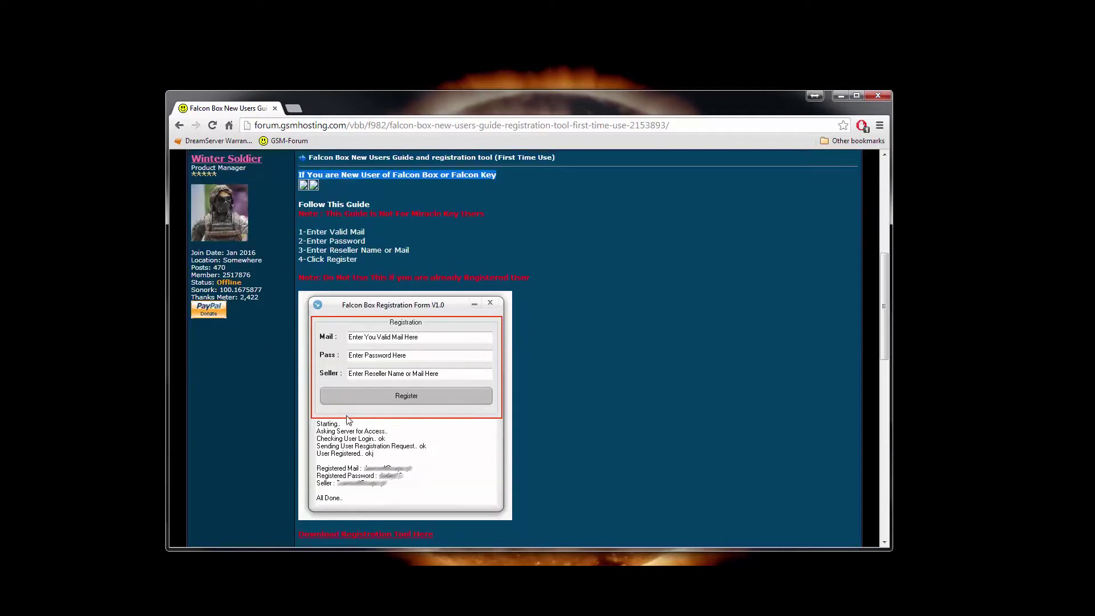
pyautogui.scroll(-1, 349, 420)
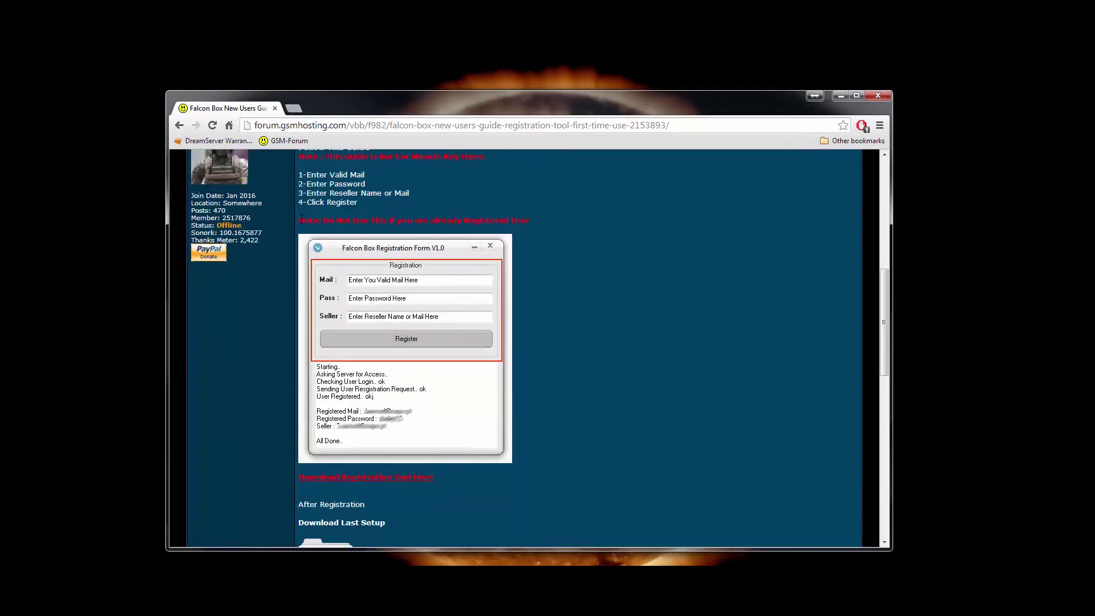
pyautogui.moveTo(300, 220); pyautogui.dragTo(529, 222)
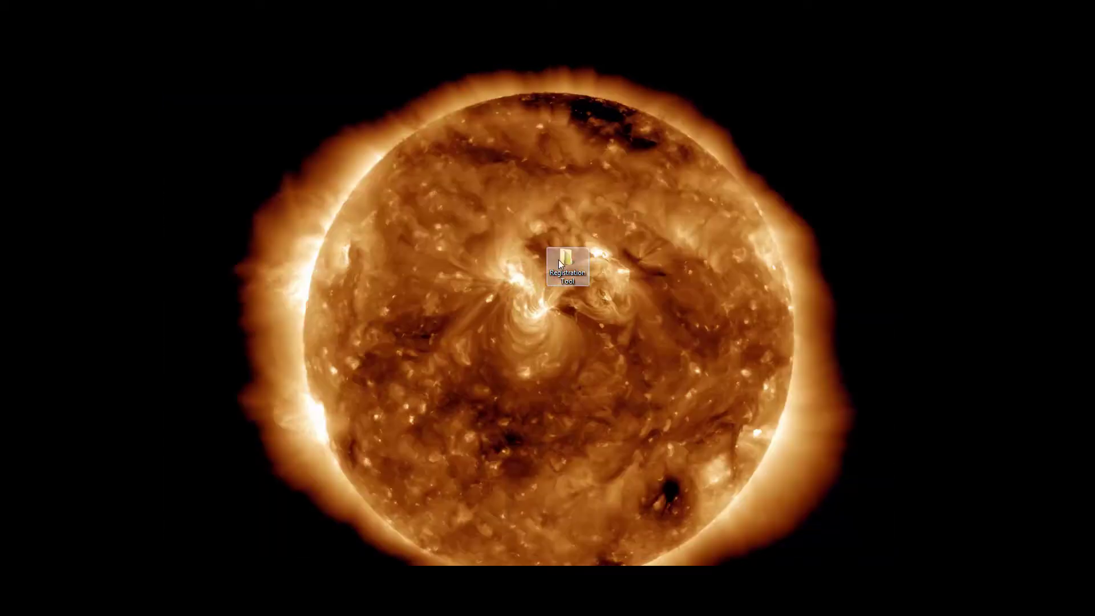
# Open the extracted Registration Tool folder and run the Registration Tool application as administrator.
pyautogui.doubleClick(562, 265)
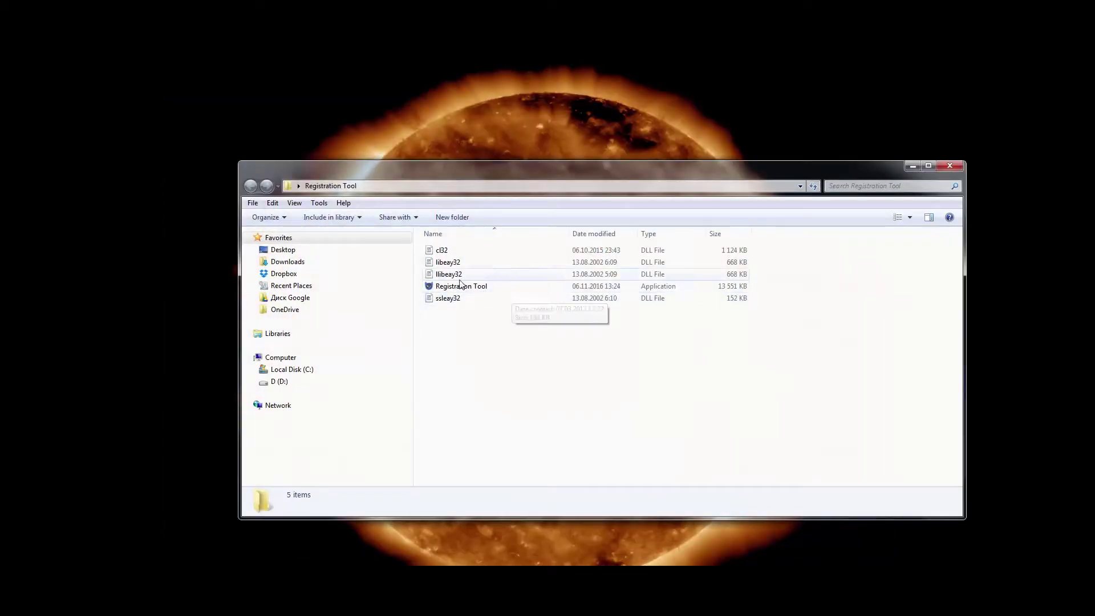
pyautogui.click(456, 287)
pyautogui.rightClick(456, 287)
pyautogui.click(478, 305)
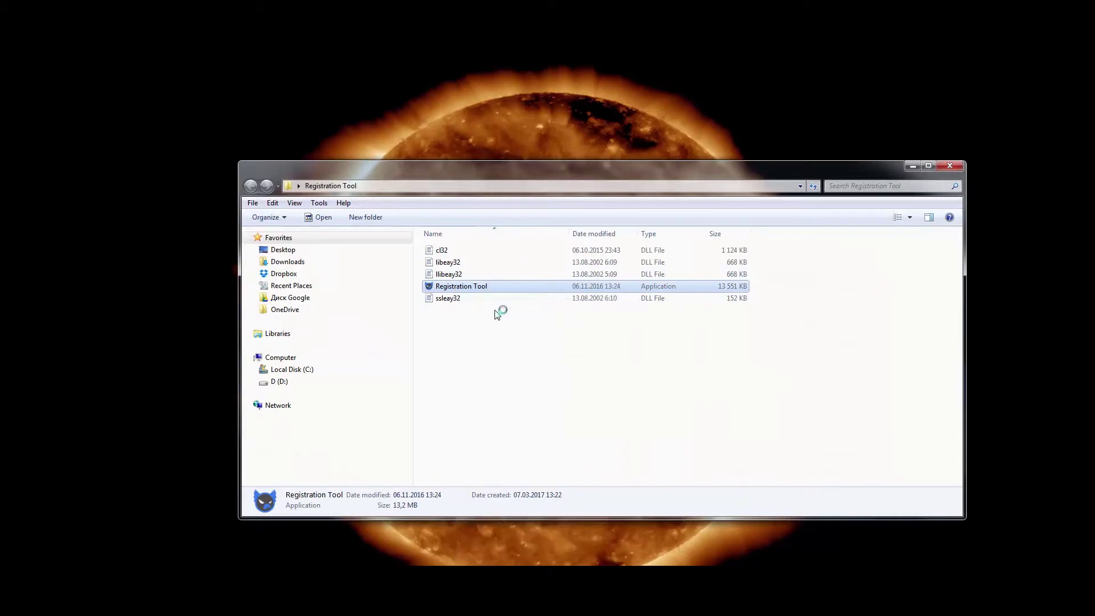
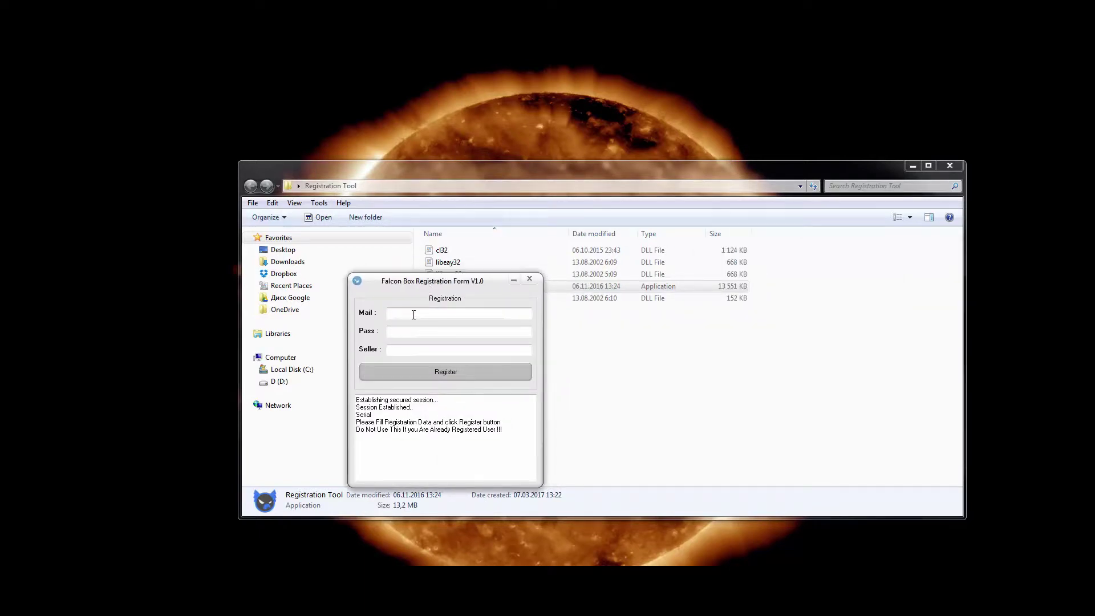
# Enter the account e-mail and password in the Registration Tool's Mail and Pass fields.
pyautogui.write('test@gmail.com')
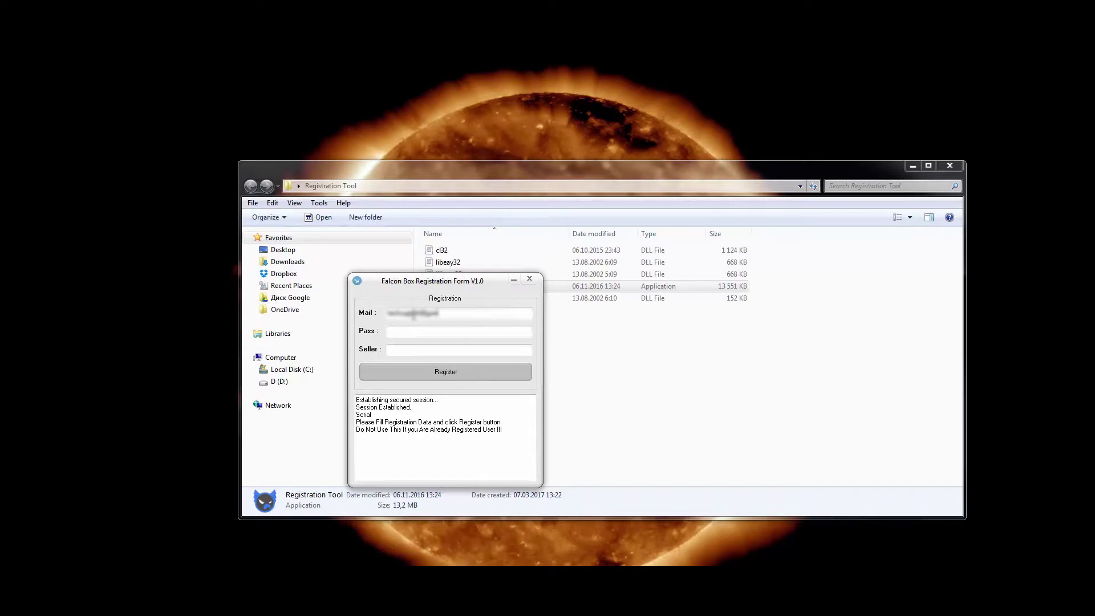
pyautogui.write('server.com')
pyautogui.click(407, 332)
pyautogui.write('1123456')
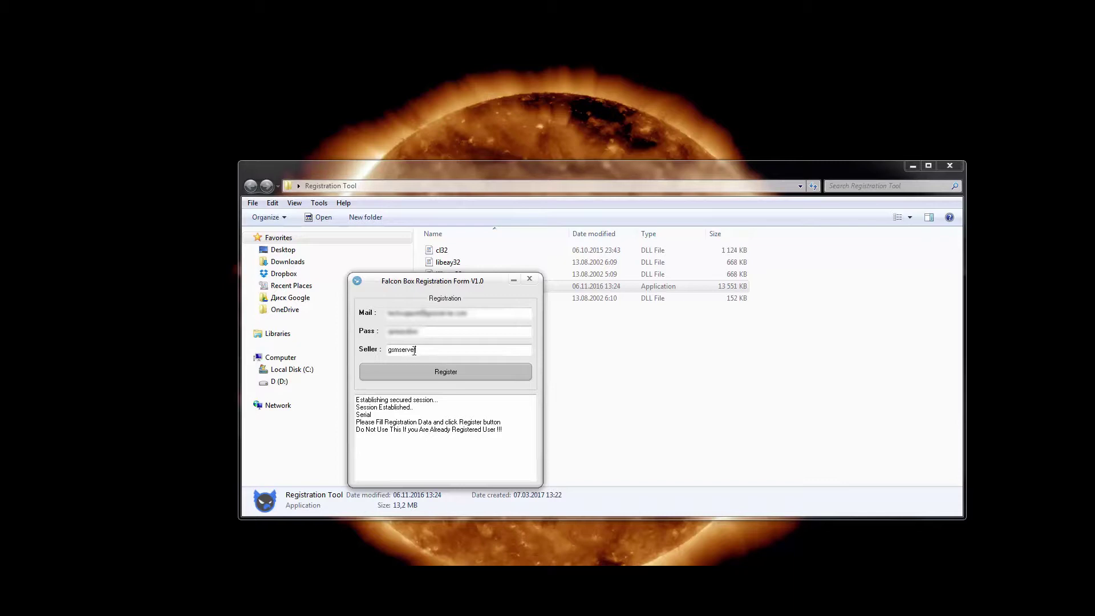
# Register with seller gsmserver, check the log for 'All Done', and close the form.
pyautogui.click(418, 371)
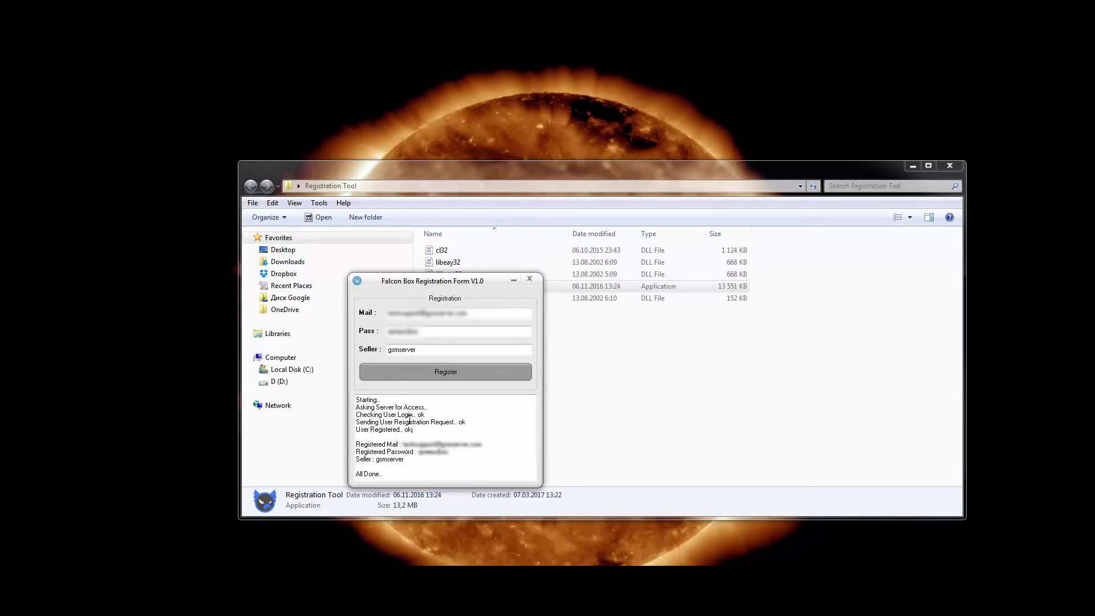
pyautogui.moveTo(395, 422); pyautogui.dragTo(440, 474)
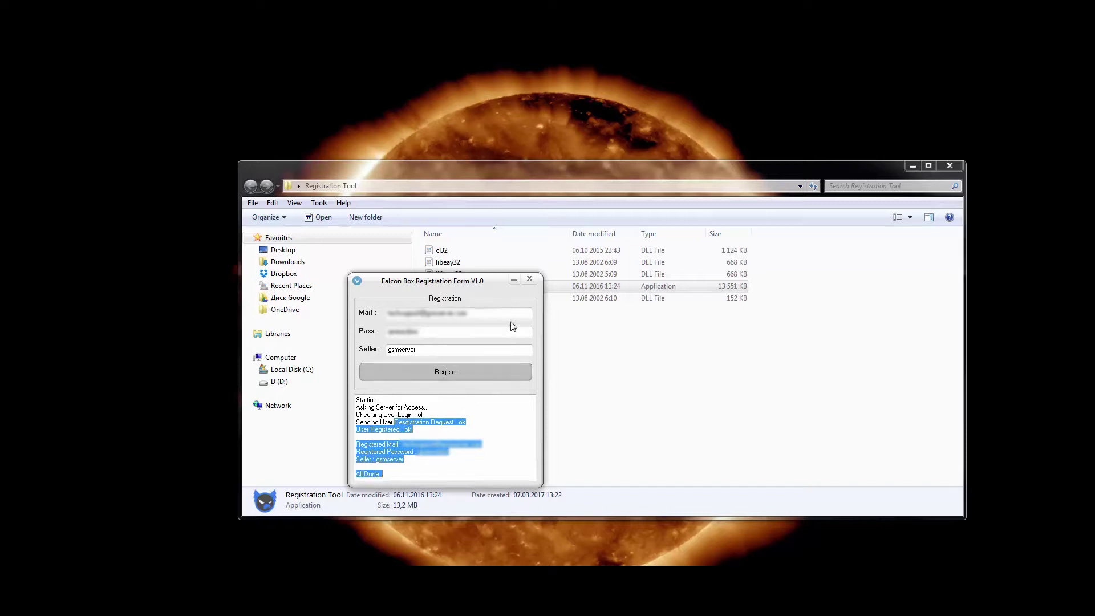
pyautogui.click(530, 280)
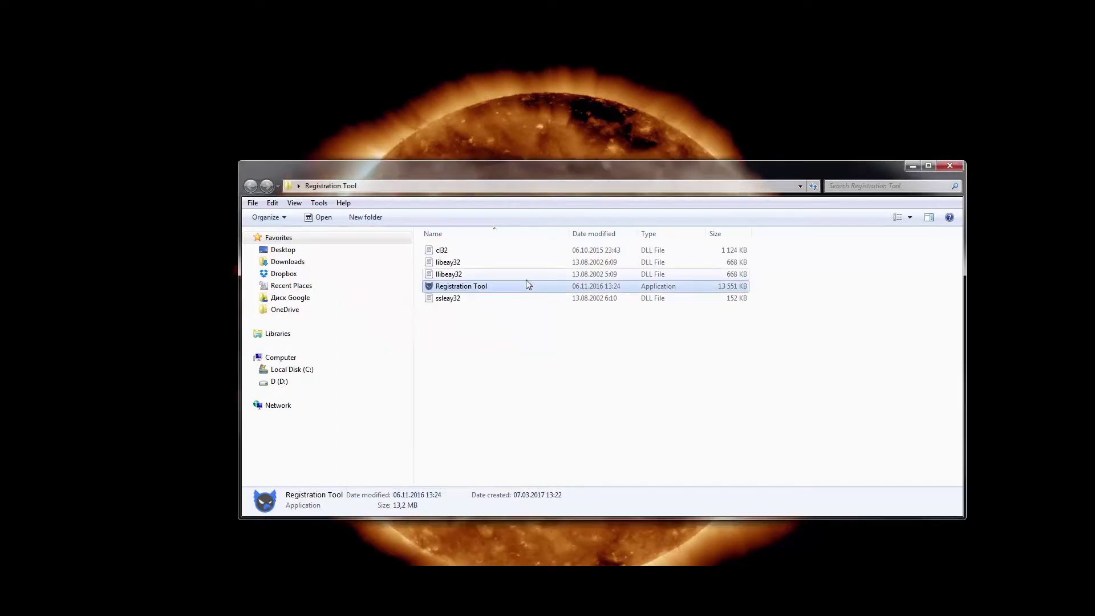
# Close the Registration Tool folder and return to the Falcon Box forum thread list.
pyautogui.click(949, 166)
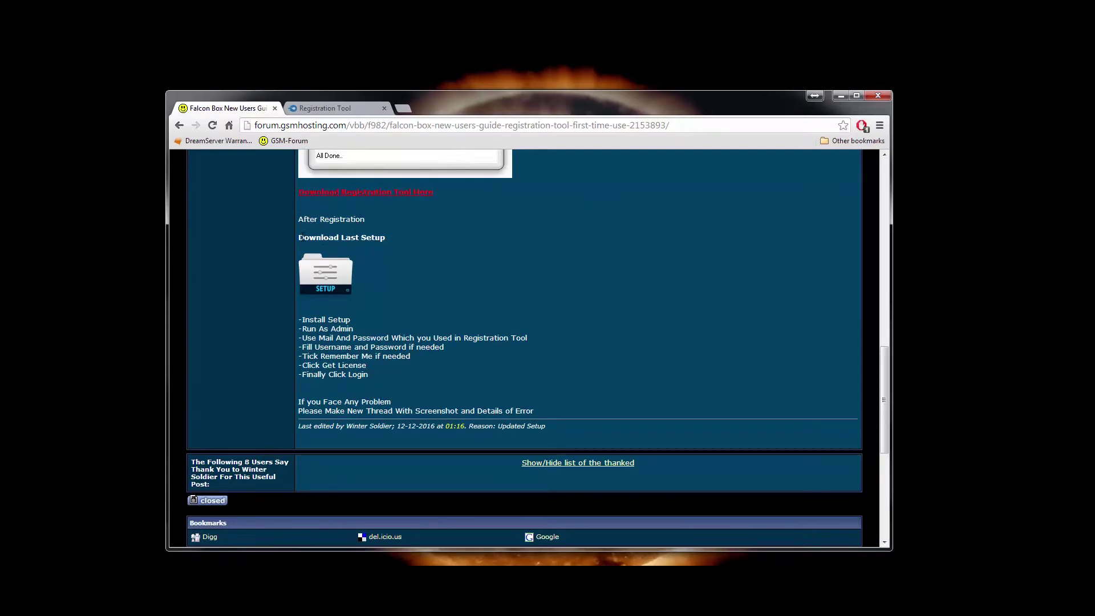
pyautogui.moveTo(299, 238); pyautogui.dragTo(414, 239)
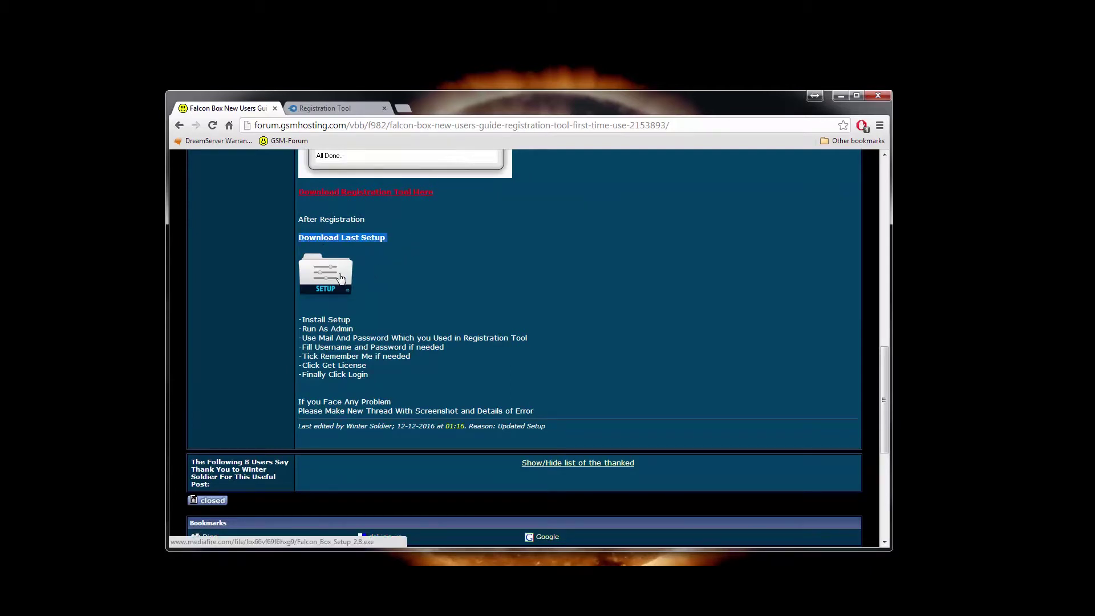
pyautogui.hotkey('alt', 'Left')
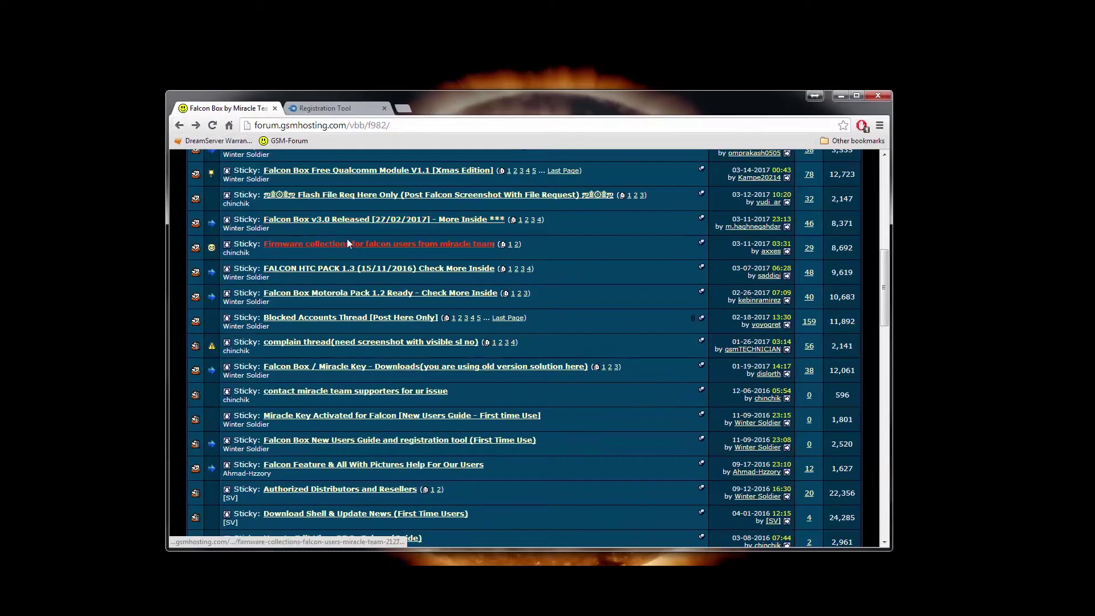
# Open the 'Falcon Box v3.0 Released' thread and reach the Falcon Box Setup 3.0 download.
pyautogui.scroll(4, 346, 244)
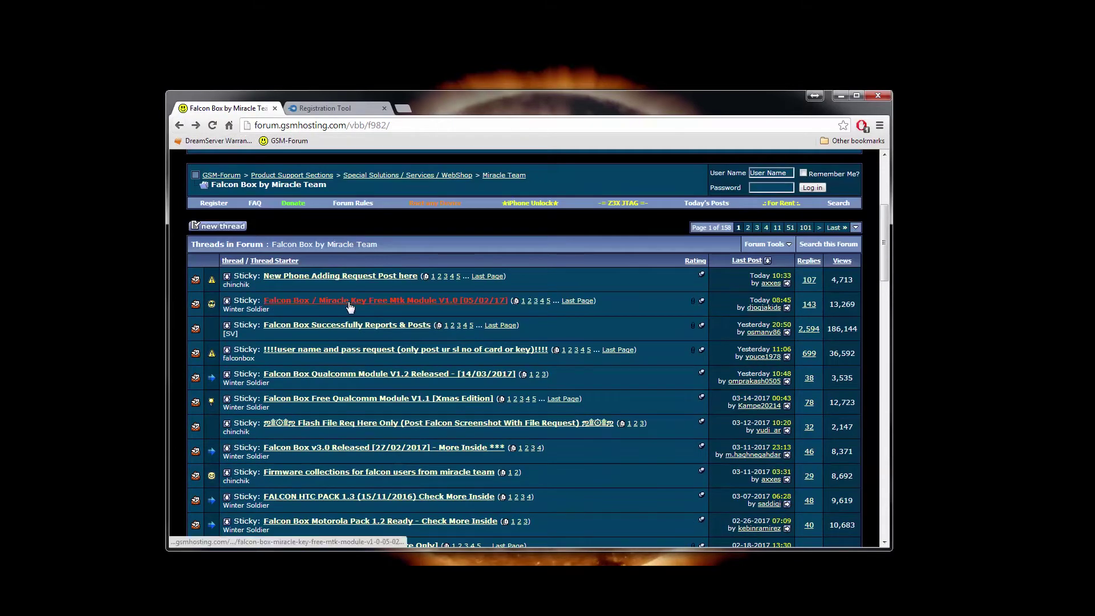
pyautogui.scroll(-1, 349, 304)
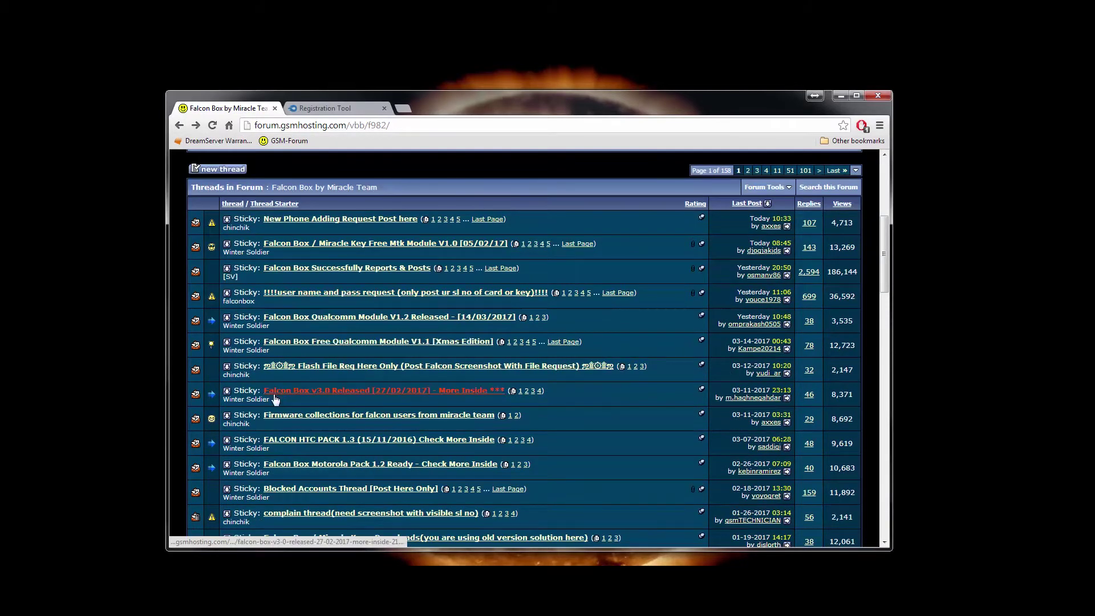
pyautogui.click(427, 392)
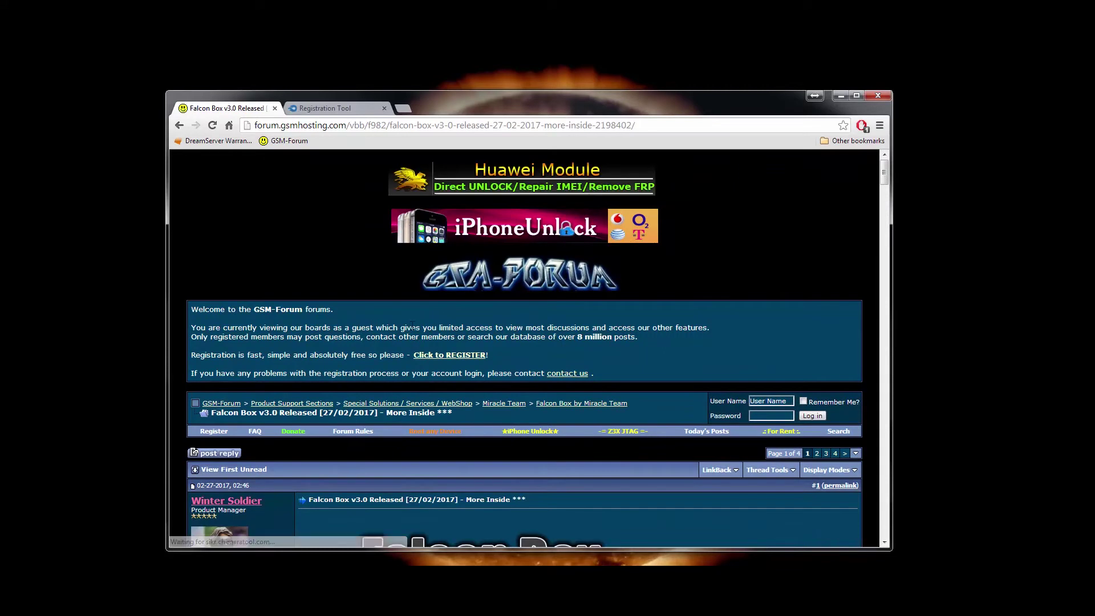
pyautogui.scroll(-20, 416, 326)
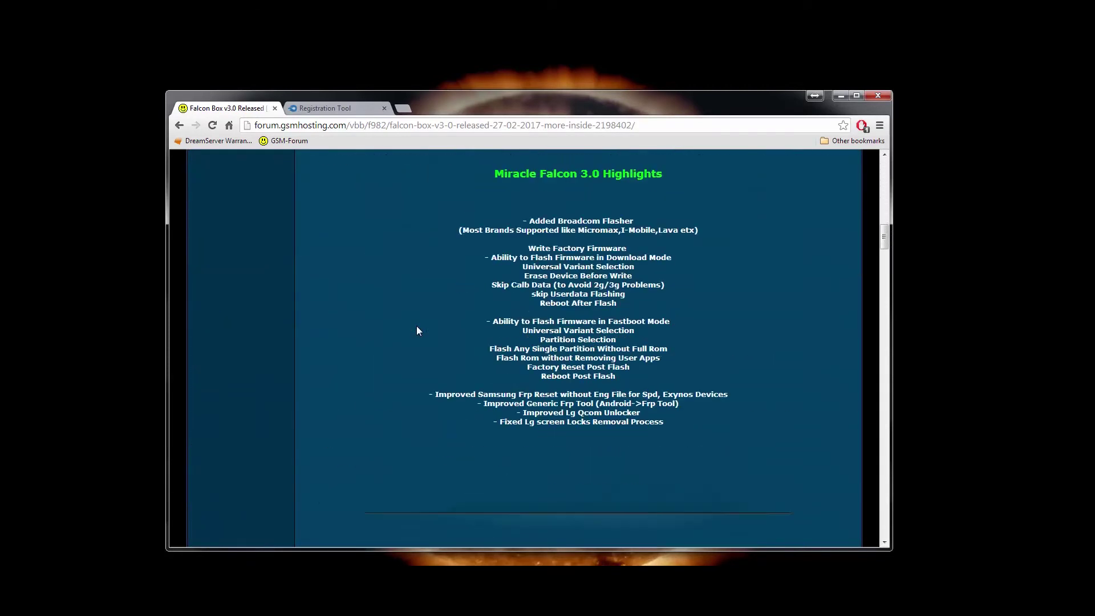
pyautogui.scroll(6, 416, 326)
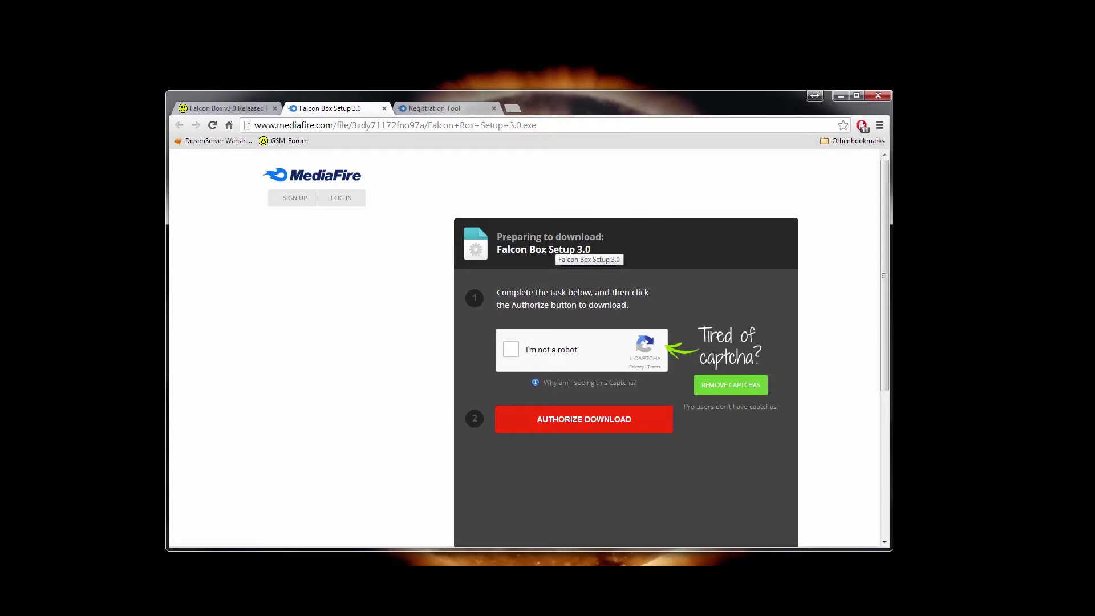
pyautogui.moveTo(527, 237); pyautogui.dragTo(576, 257)
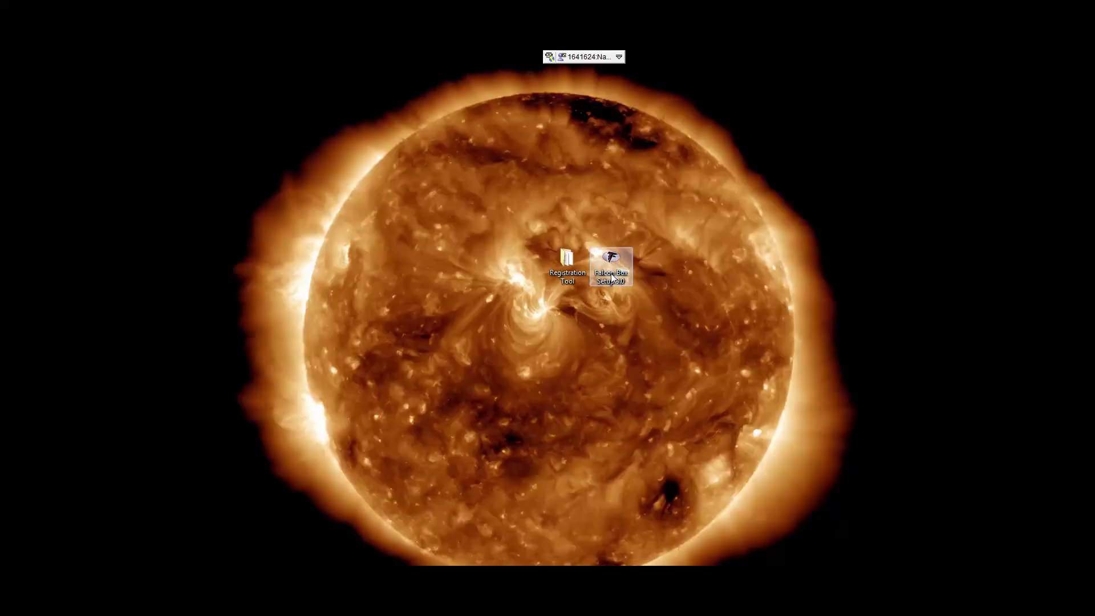
# Run Falcon Box Setup 3.0 in English and install with the default folder and tasks.
pyautogui.doubleClick(611, 279)
pyautogui.click(598, 362)
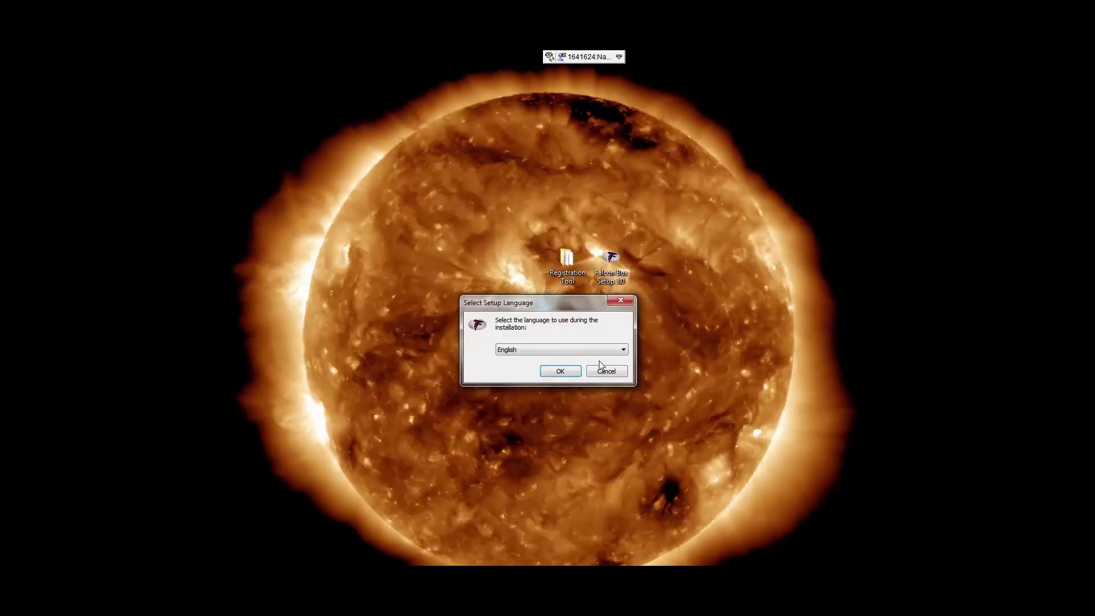
pyautogui.click(572, 370)
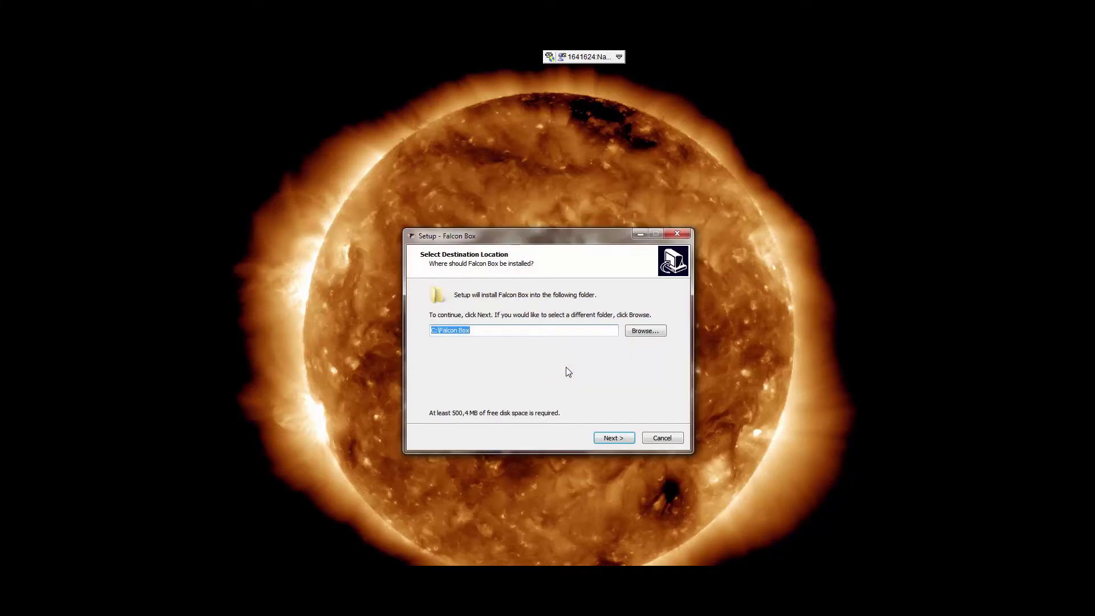
pyautogui.click(611, 438)
pyautogui.click(612, 438)
pyautogui.click(611, 438)
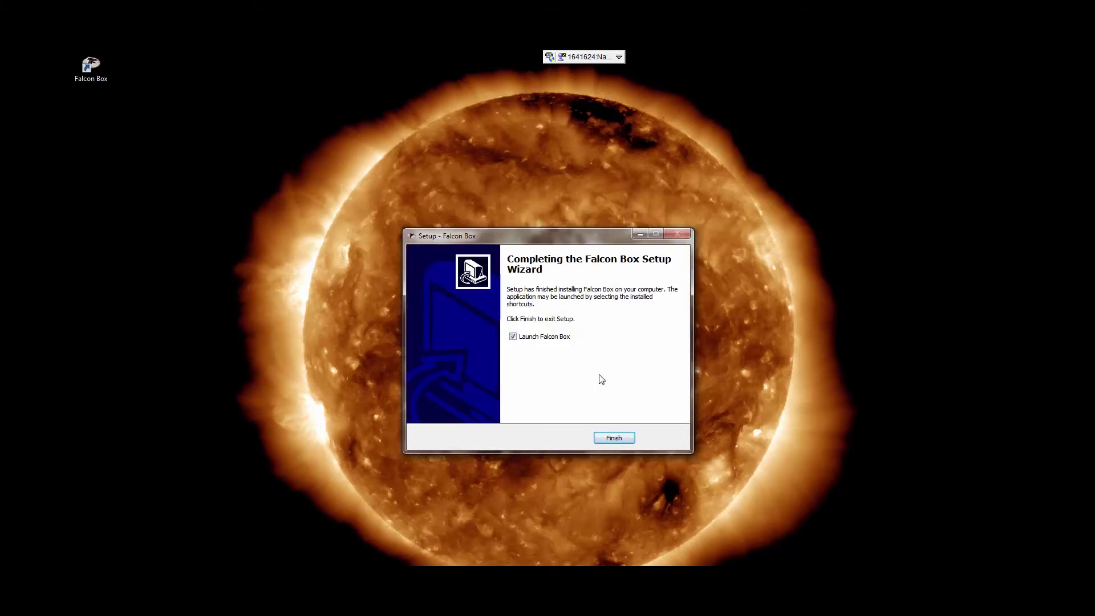
# Finish the setup wizard and delete the Falcon Box Setup 3.0 installer to the Recycle Bin.
pyautogui.click(614, 438)
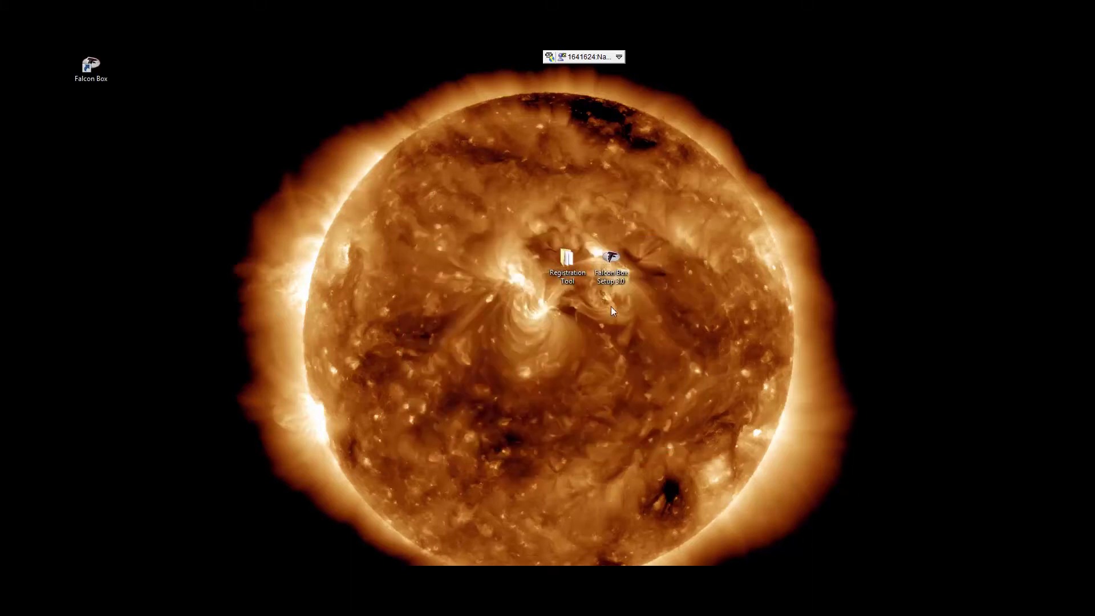
pyautogui.press('Delete')
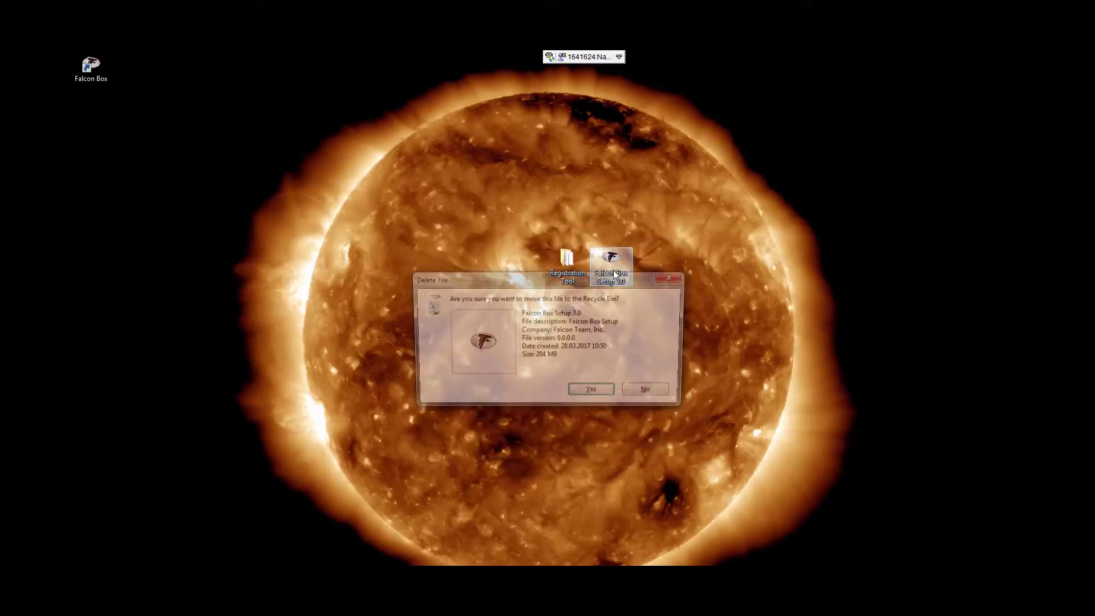
pyautogui.press('Return')
# Run the Falcon Box shortcut as administrator, dismiss the license-not-found message, and centre the Login Form.
pyautogui.moveTo(90, 67); pyautogui.dragTo(611, 255)
pyautogui.rightClick(610, 255)
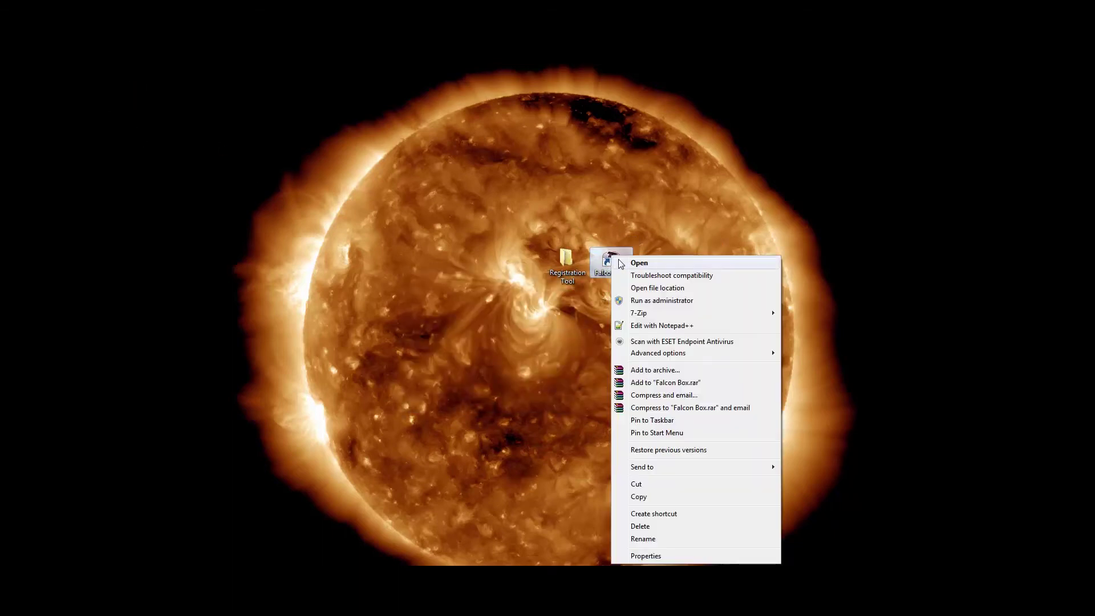
pyautogui.click(641, 298)
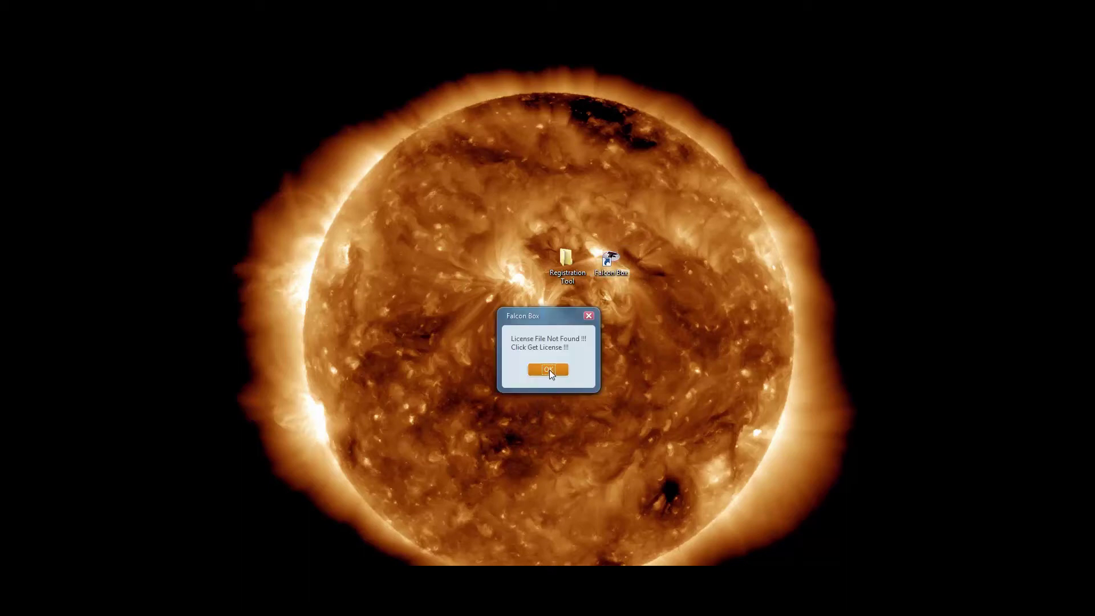
pyautogui.click(549, 369)
pyautogui.moveTo(932, 255); pyautogui.dragTo(455, 254)
# Request the license, re-enter the correct password after the error, and get 'License File Saved'.
pyautogui.click(431, 350)
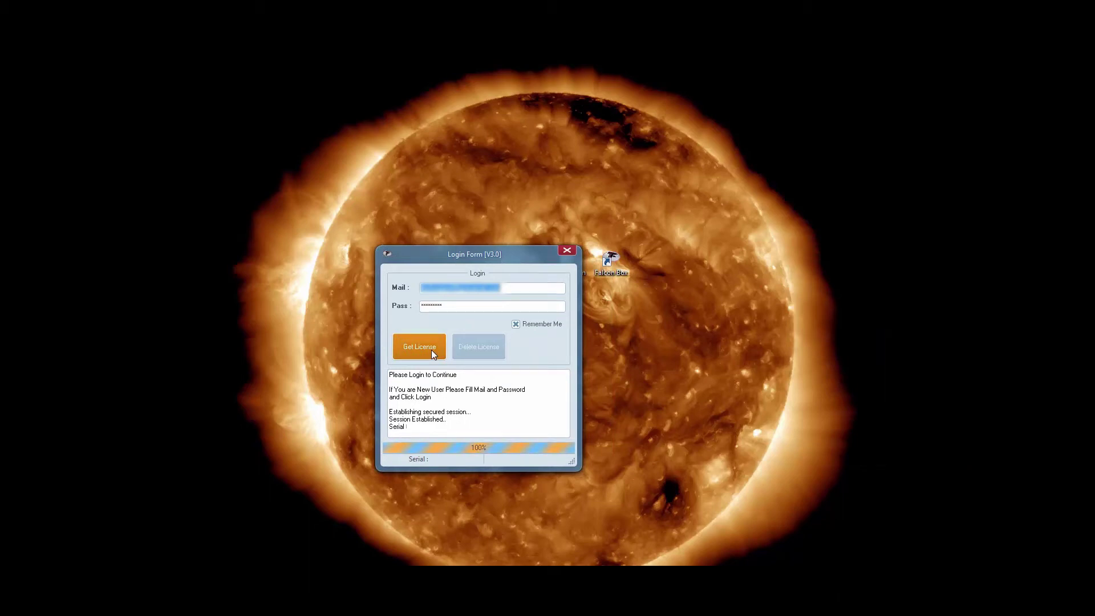
pyautogui.click(431, 351)
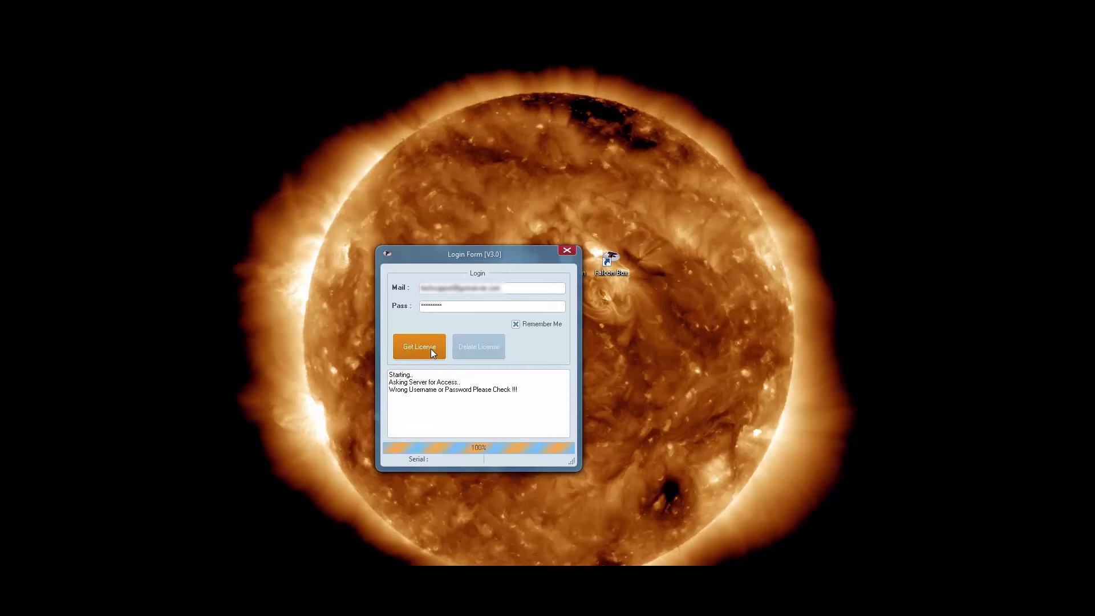
pyautogui.click(462, 304)
pyautogui.doubleClick(473, 304)
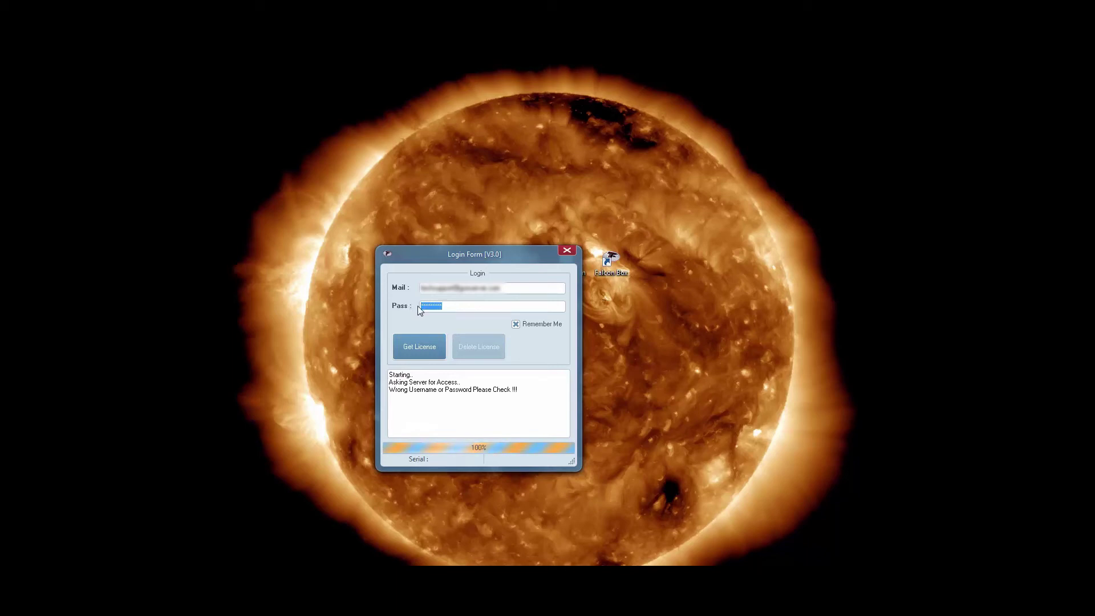
pyautogui.write('*********')
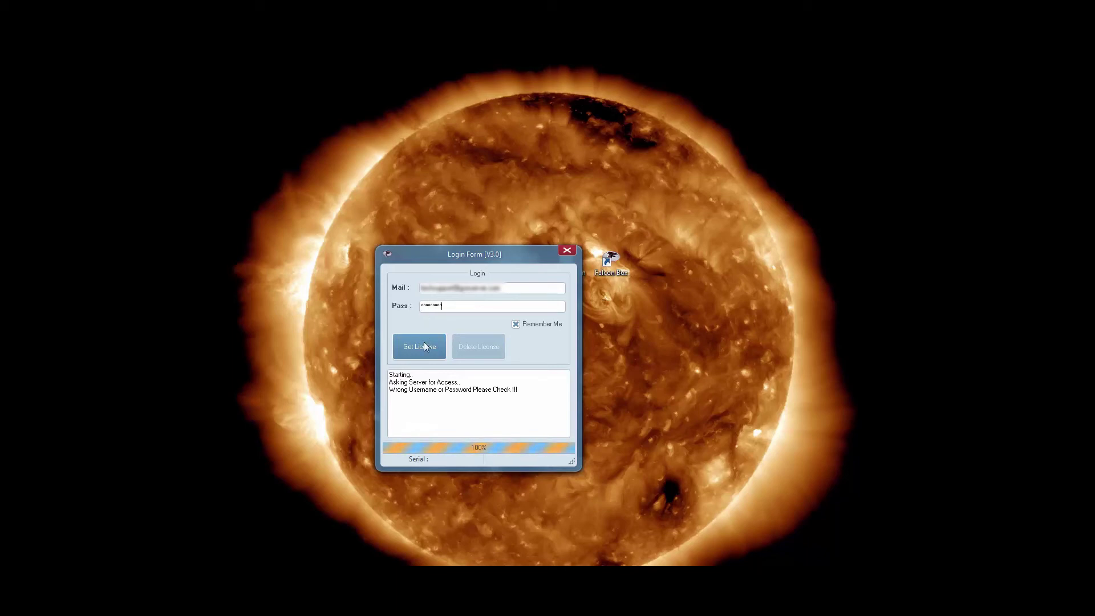
pyautogui.click(424, 345)
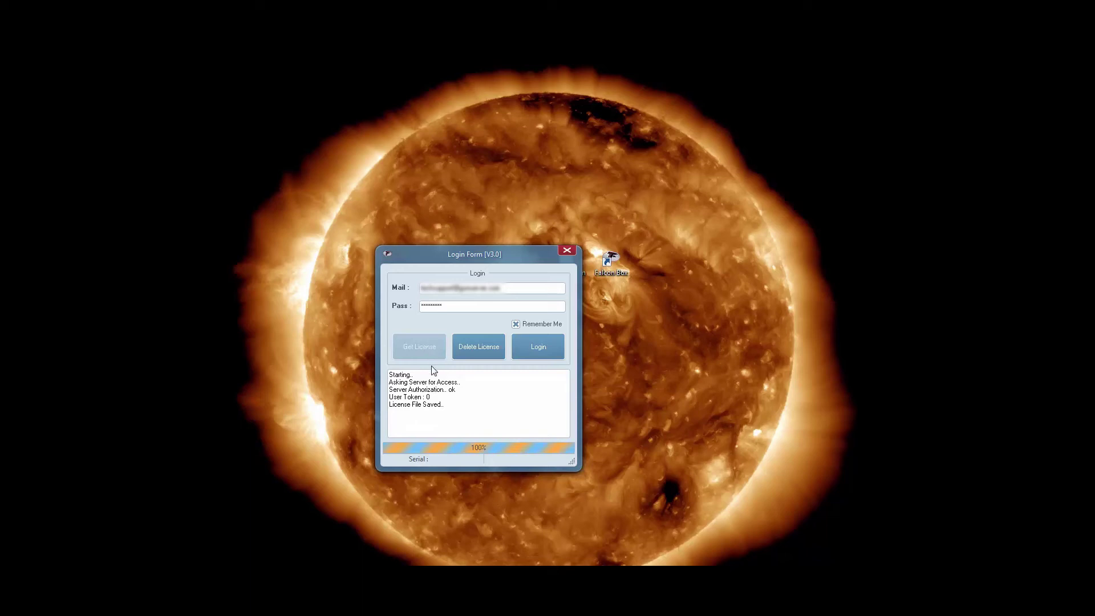
pyautogui.moveTo(406, 376); pyautogui.dragTo(454, 404)
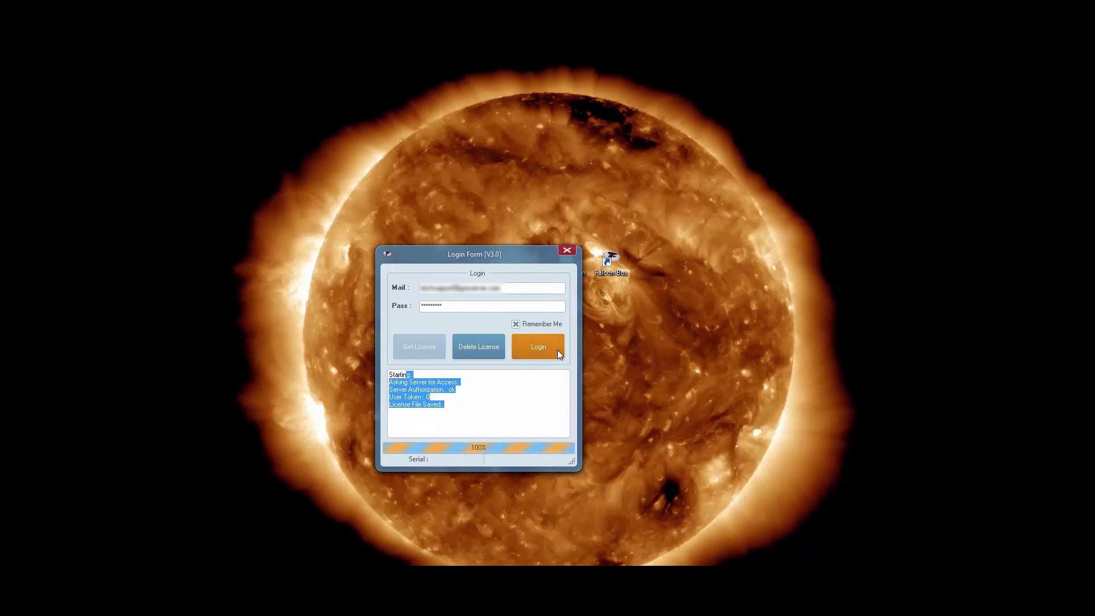
# Log in, centre the Falcon Box V3.0 Card Version window, and show its Mtk tab.
pyautogui.click(557, 351)
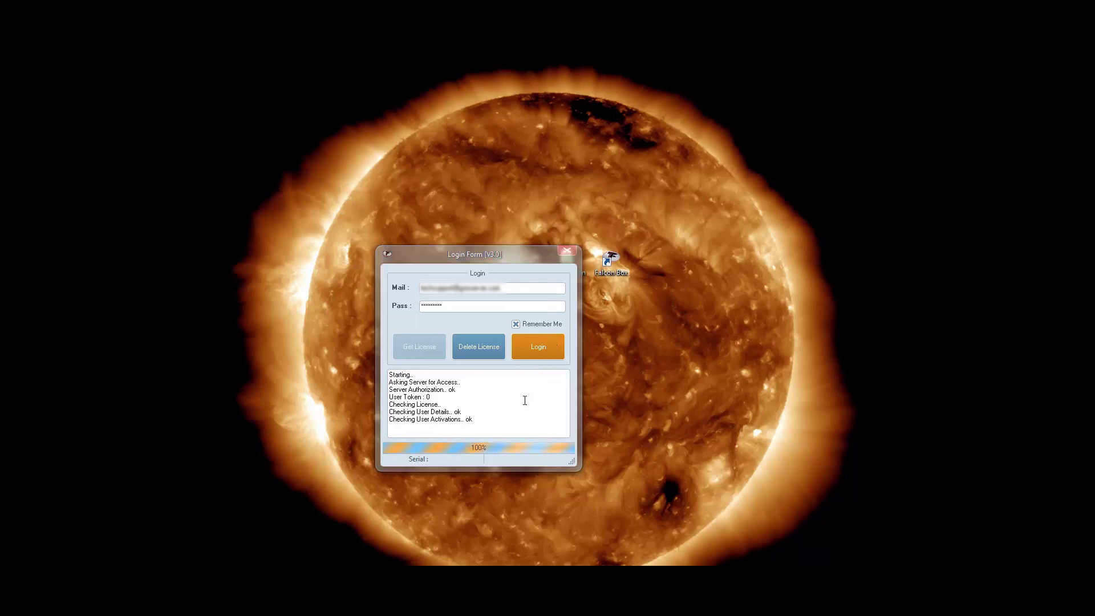
pyautogui.moveTo(902, 183); pyautogui.dragTo(543, 187)
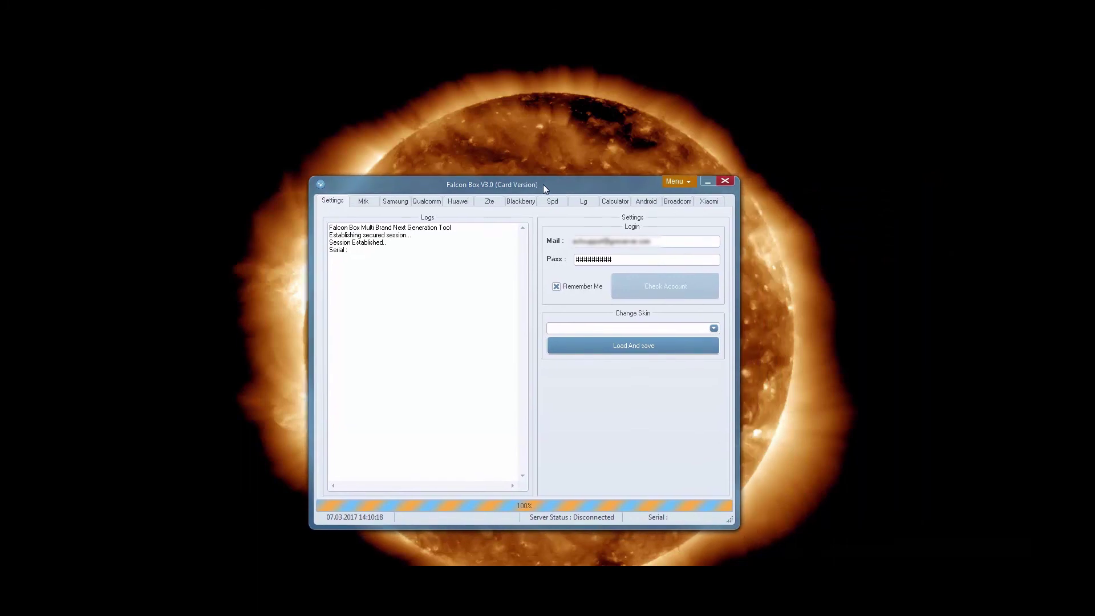
pyautogui.click(364, 203)
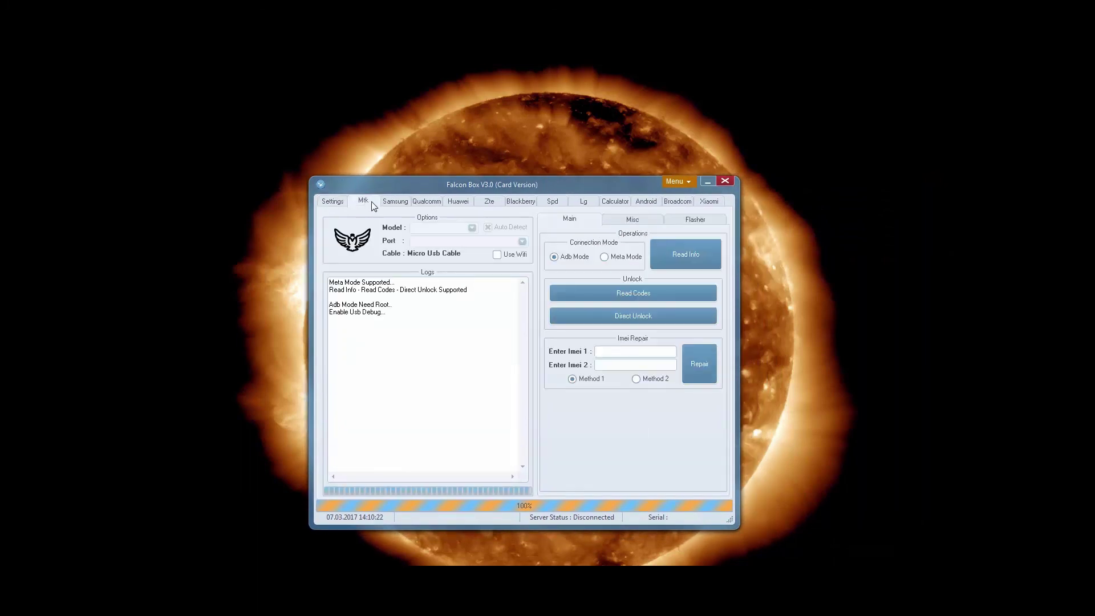